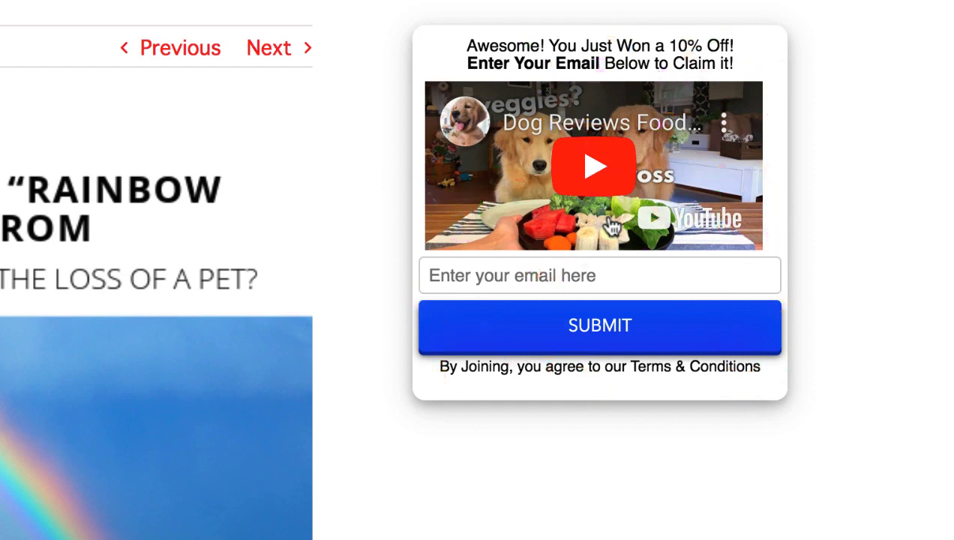
- Enter an email address in the demo win screen's field and submit it to claim 10% off
left_click(495, 278)
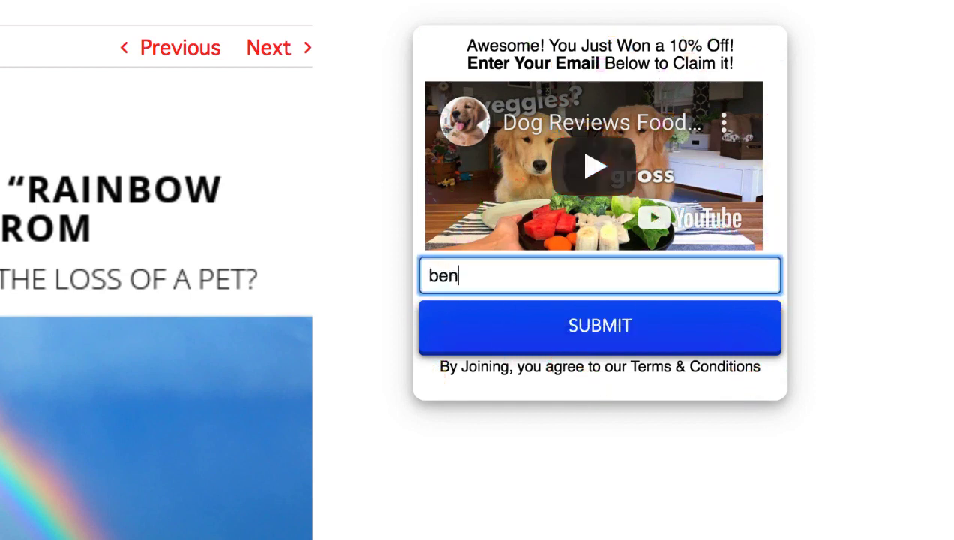
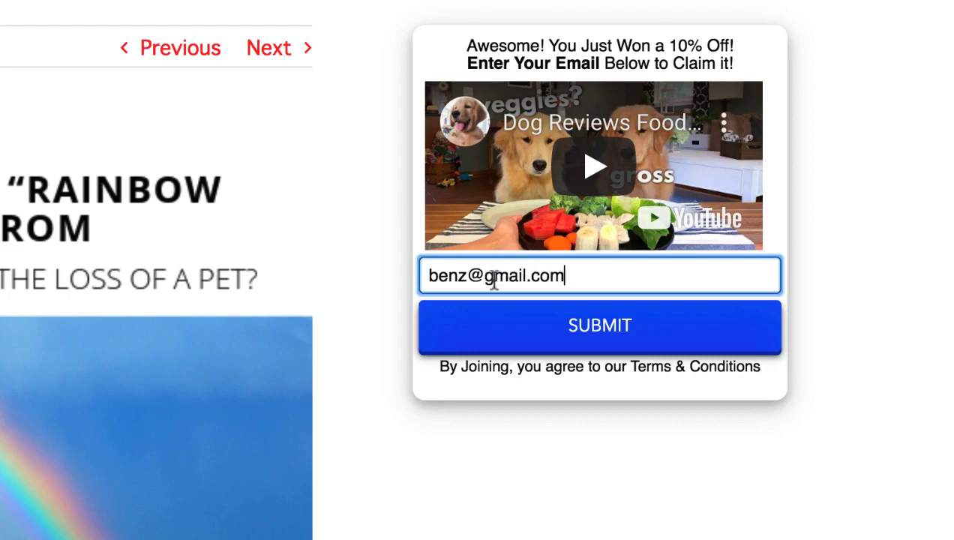
left_click(677, 350)
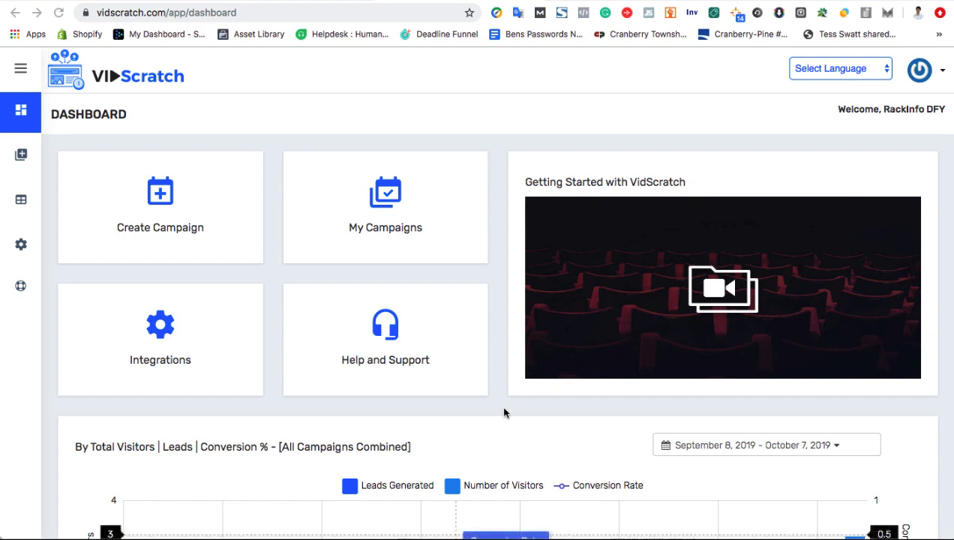
scroll(504, 387, "down", 3)
scroll(477, 366, "up", 2)
scroll(494, 301, "up", 2)
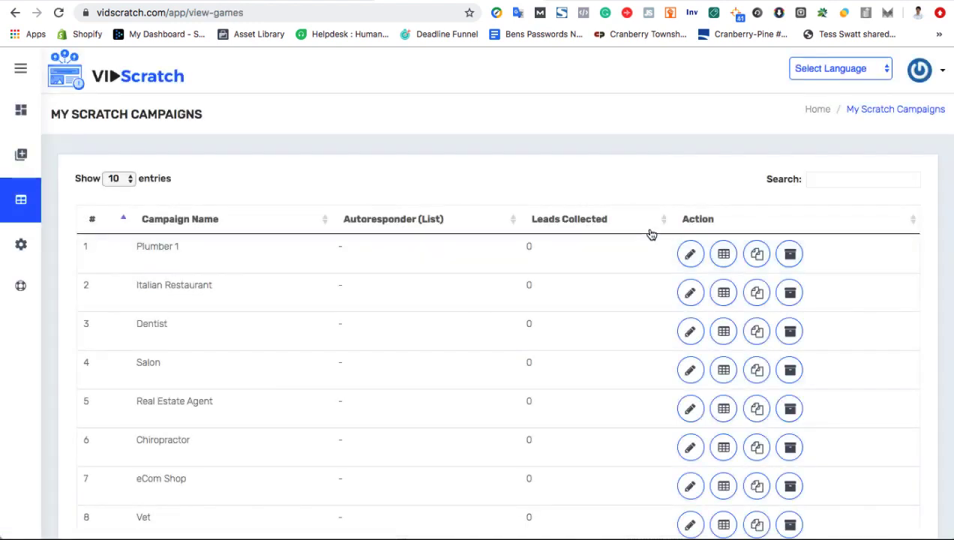
left_click(756, 256)
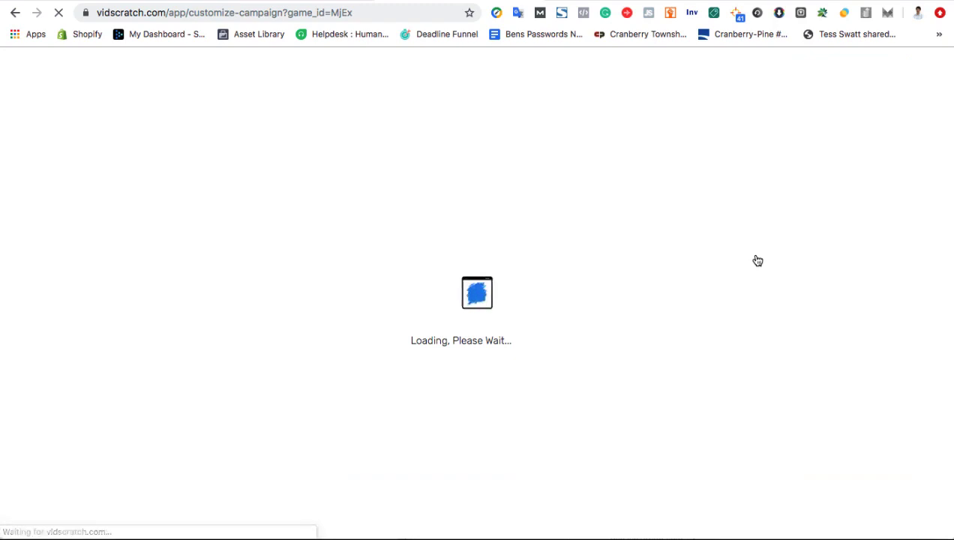
scroll(758, 278, "down", 5)
scroll(762, 310, "up", 3)
scroll(763, 310, "up", 2)
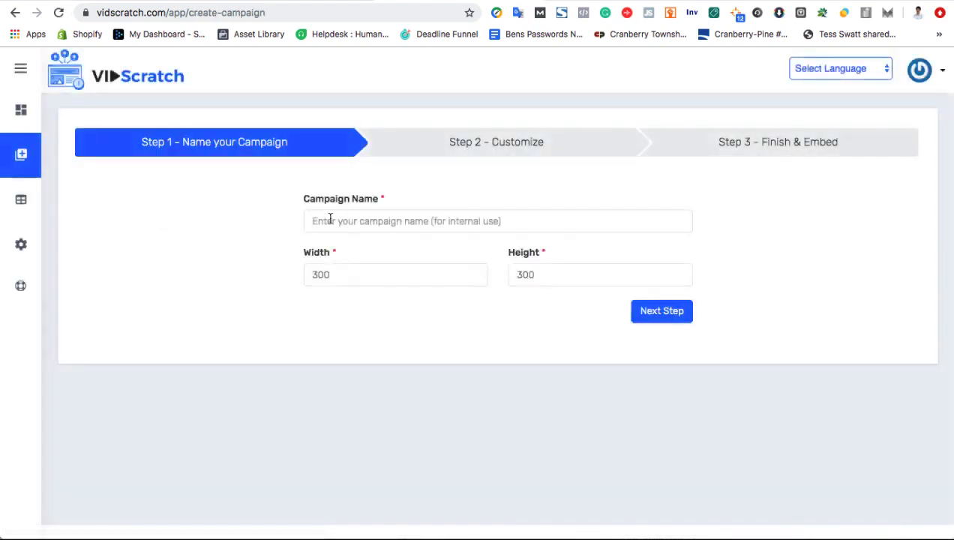
- Name the new campaign test5 and delete the default Scratch Here text from the scratch screen
type("test5")
left_click(653, 318)
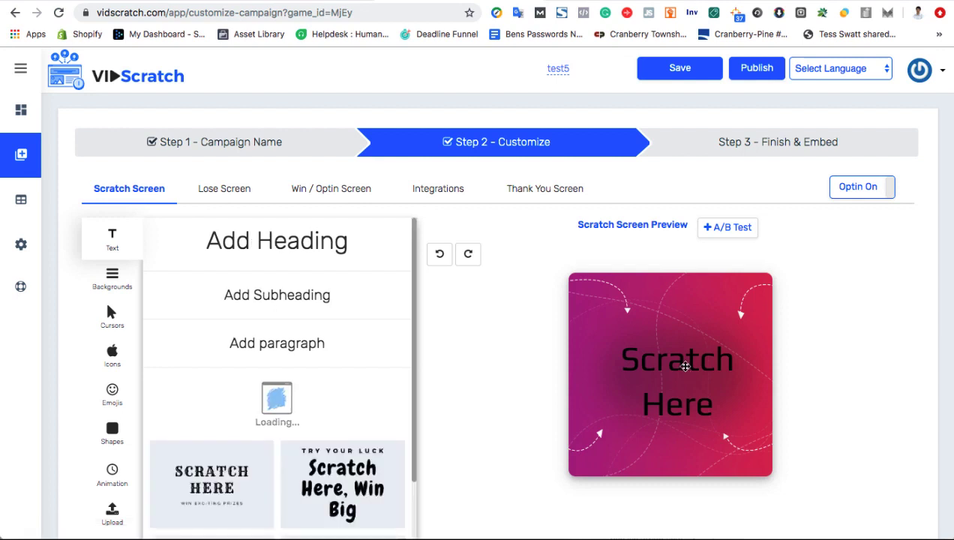
left_click_drag(684, 366, 679, 365)
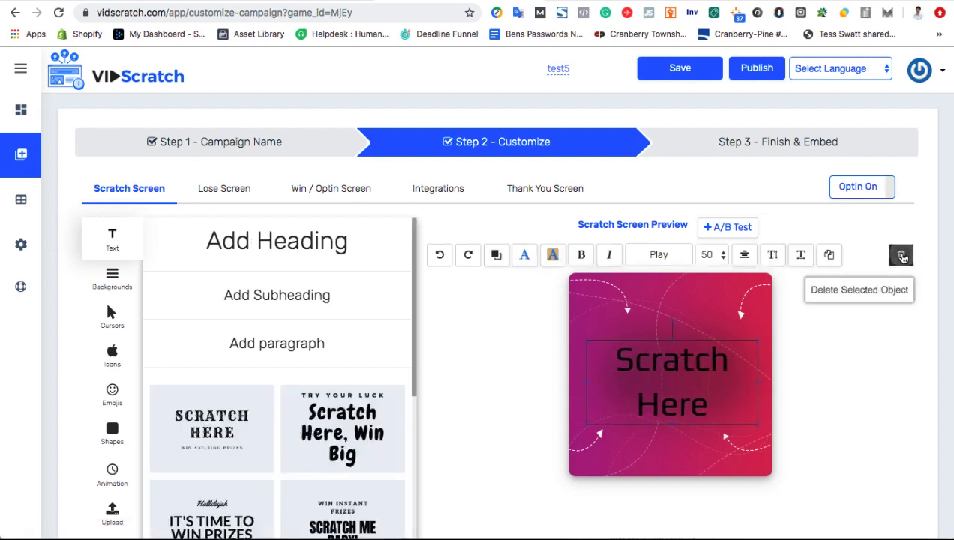
left_click(902, 256)
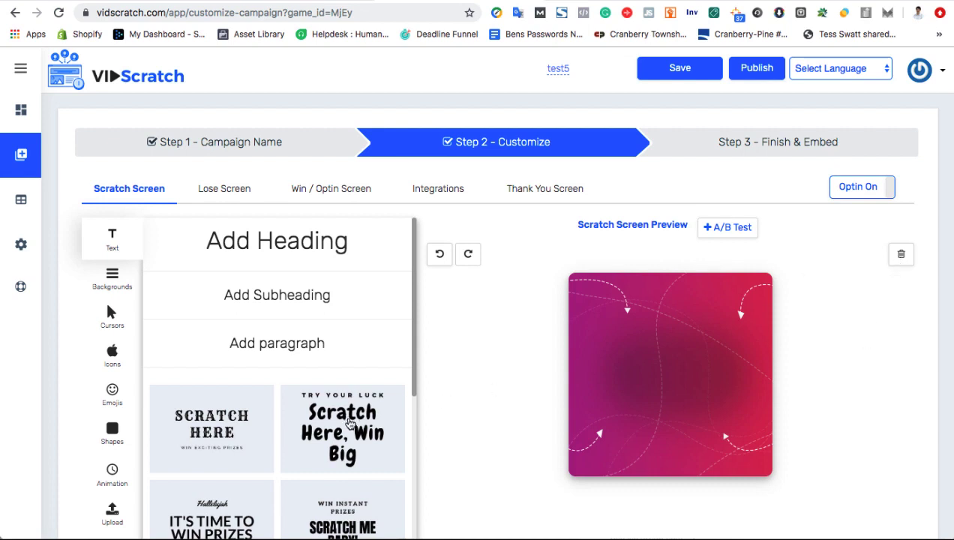
scroll(345, 416, "down", 1)
- Add the Scratch Here, Win Big title to the card and make its text white
left_click(344, 410)
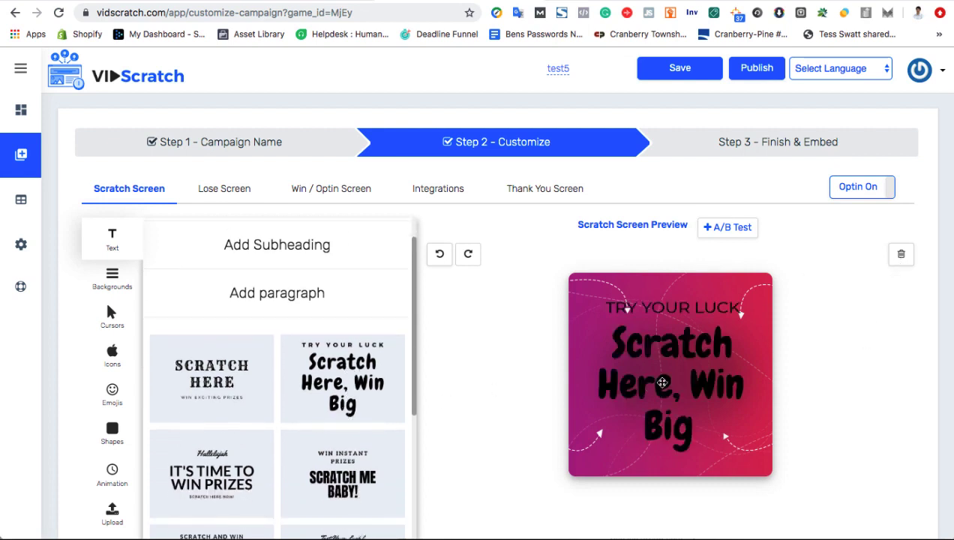
left_click(657, 381)
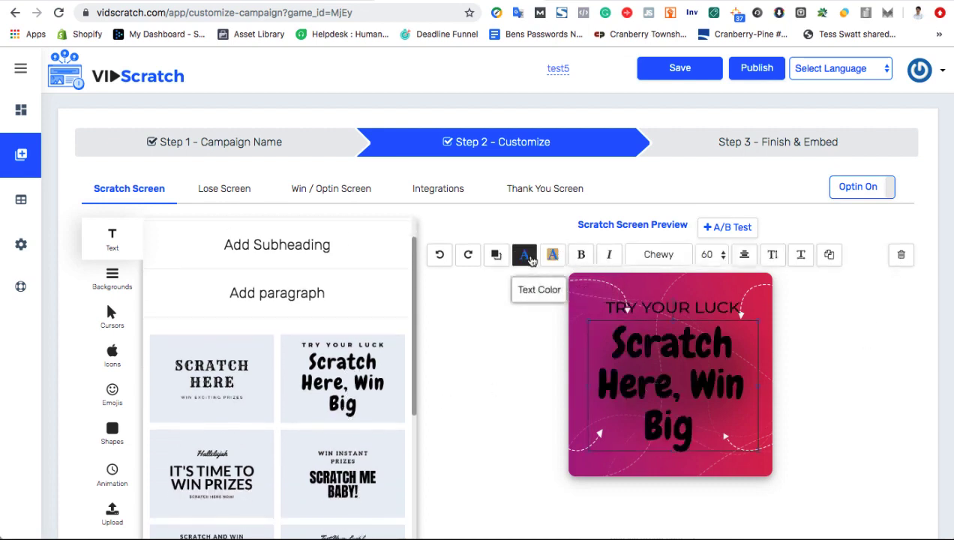
left_click(524, 255)
left_click(448, 317)
left_click(483, 336)
left_click_drag(483, 336, 485, 348)
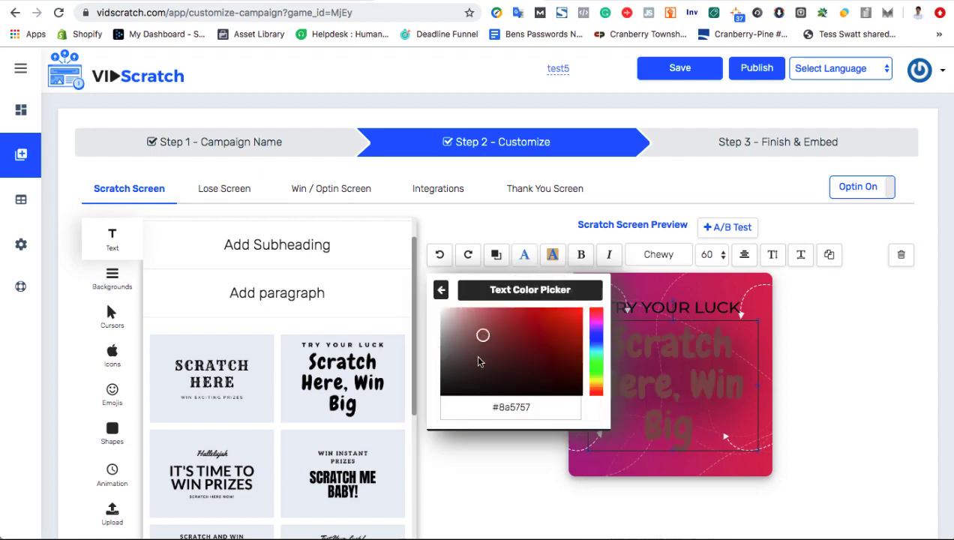
left_click_drag(463, 355, 433, 306)
left_click(506, 474)
- Make the TRY YOUR LUCK line white as well
left_click(634, 309)
left_click(525, 255)
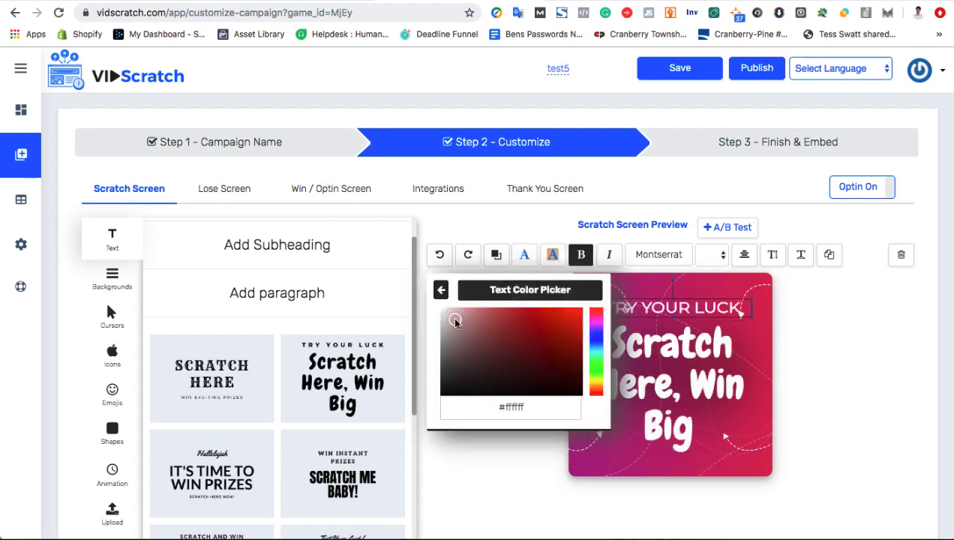
left_click(453, 321)
mouse_move(468, 330)
left_mouse_down()
mouse_move(491, 347)
mouse_move(447, 341)
mouse_move(424, 294)
left_mouse_up()
left_click(423, 298)
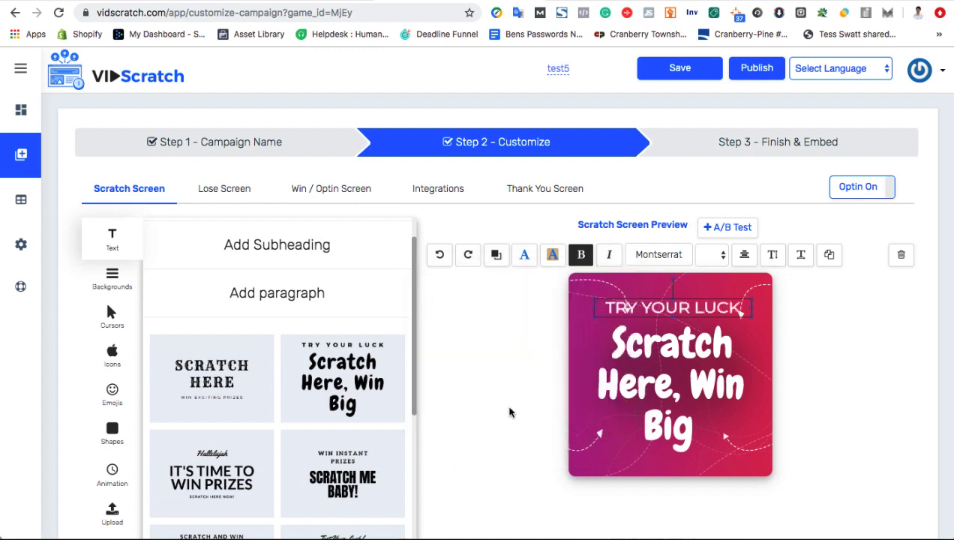
- Widen the Scratch Here, Win Big title box and shift it slightly left
left_click(636, 380)
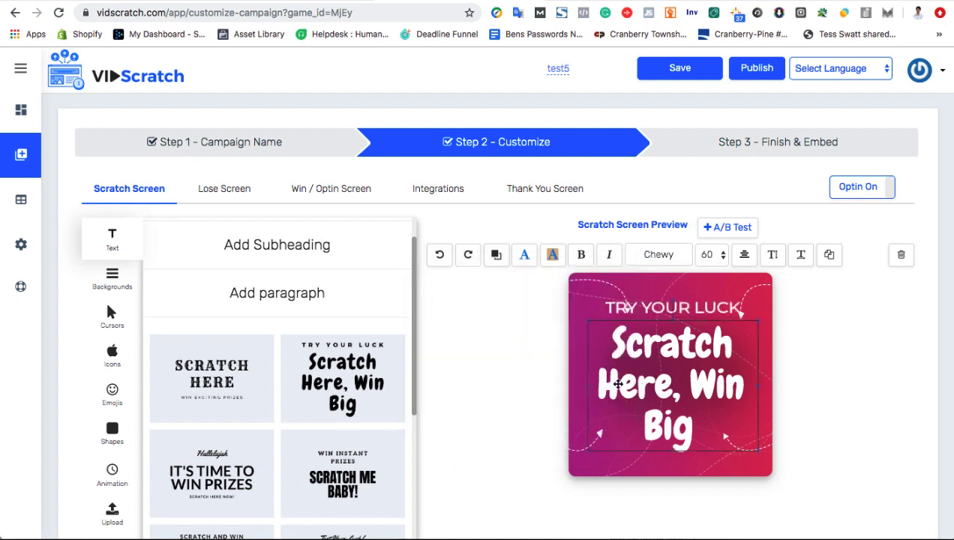
left_click_drag(588, 386, 584, 386)
left_click_drag(663, 386, 660, 387)
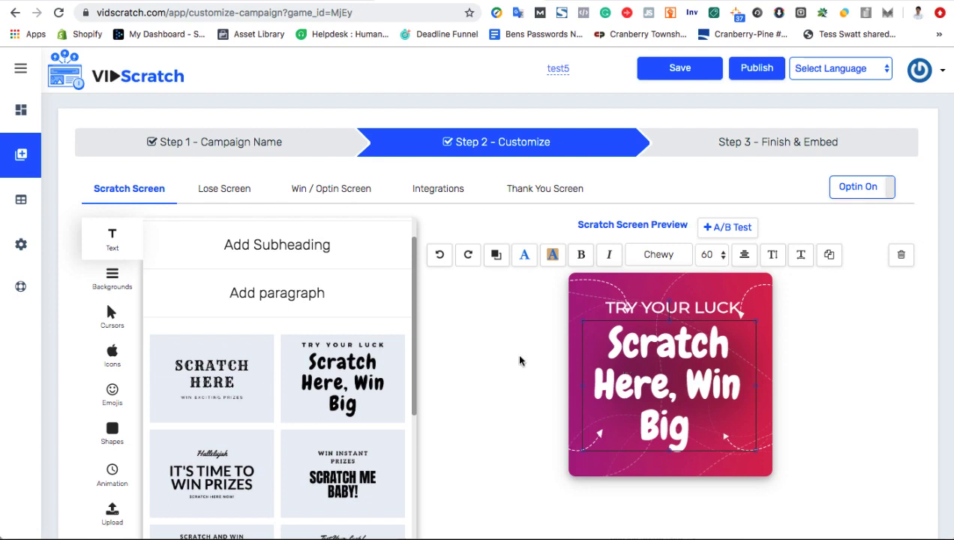
- Apply the Unsplash mountain photo as the card background, then undo it to restore the pink gradient
left_click(111, 278)
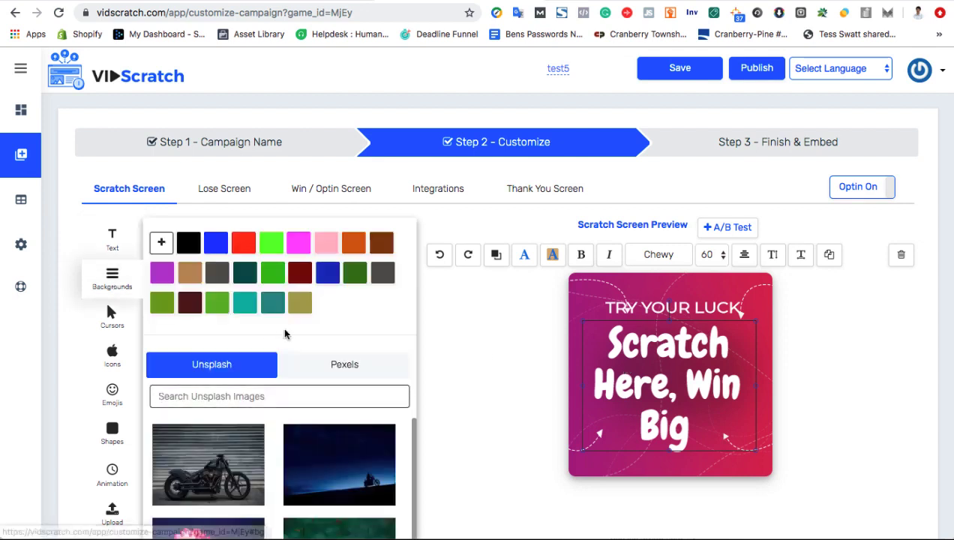
scroll(285, 334, "down", 5)
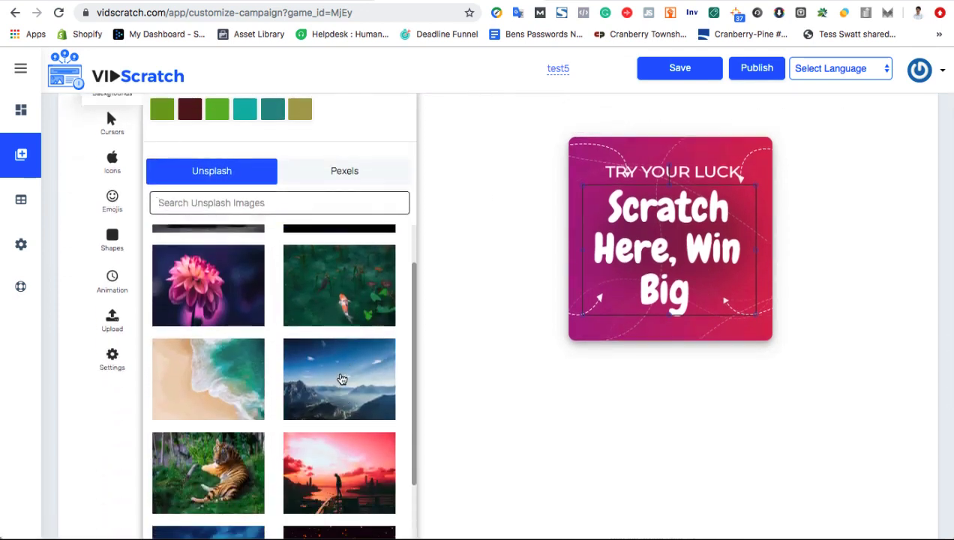
left_click(341, 379)
scroll(545, 365, "up", 3)
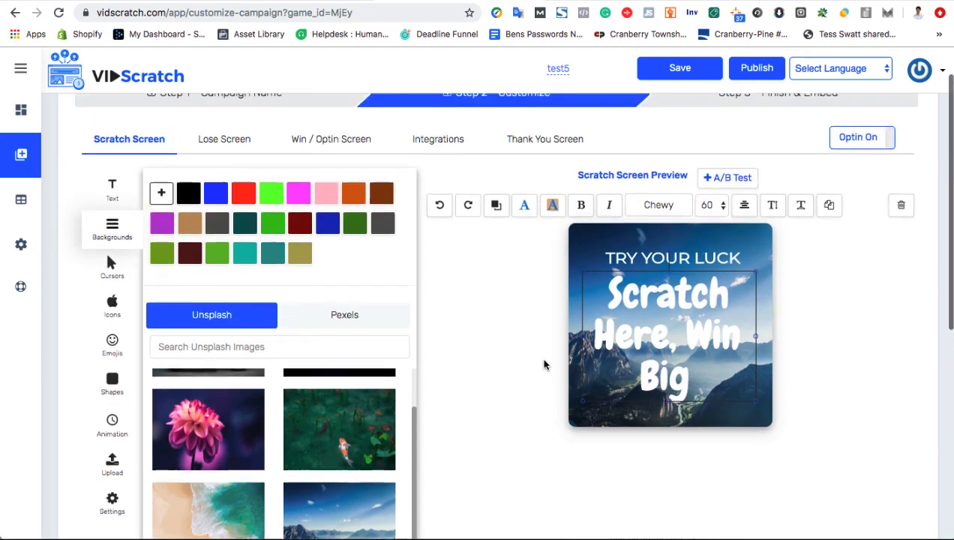
scroll(304, 441, "up", 5)
left_click(342, 320)
left_click(241, 325)
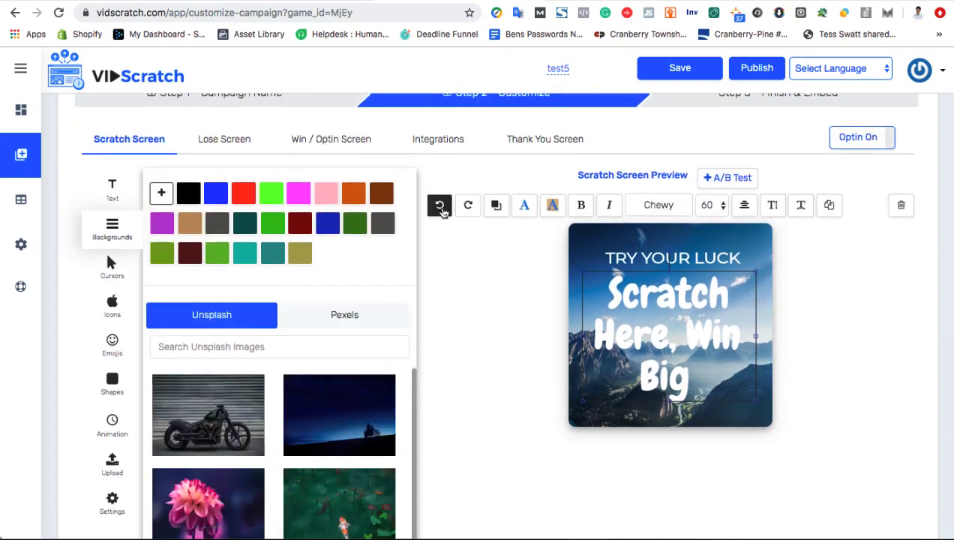
left_click(441, 209)
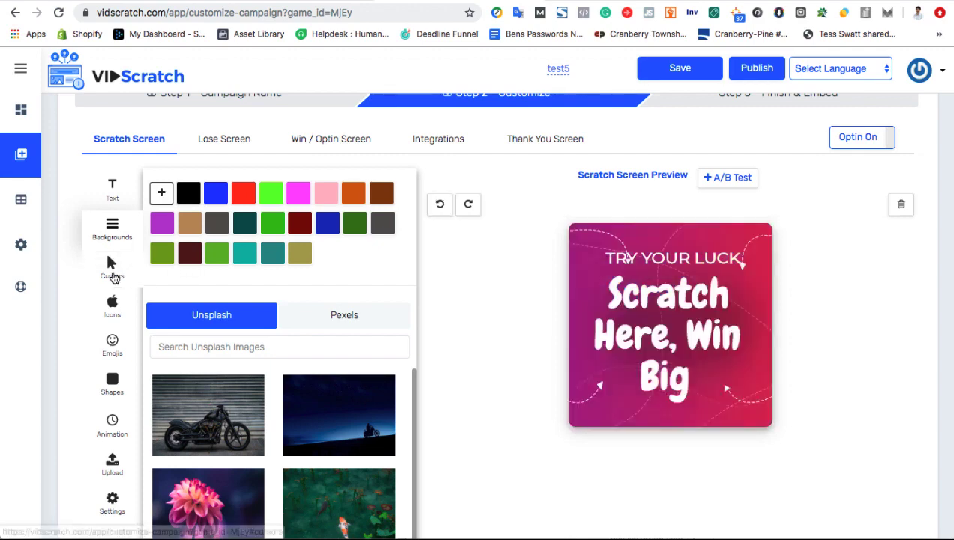
- Set the gold coin as the card's scratch cursor, then bring up the icon library
left_click(113, 270)
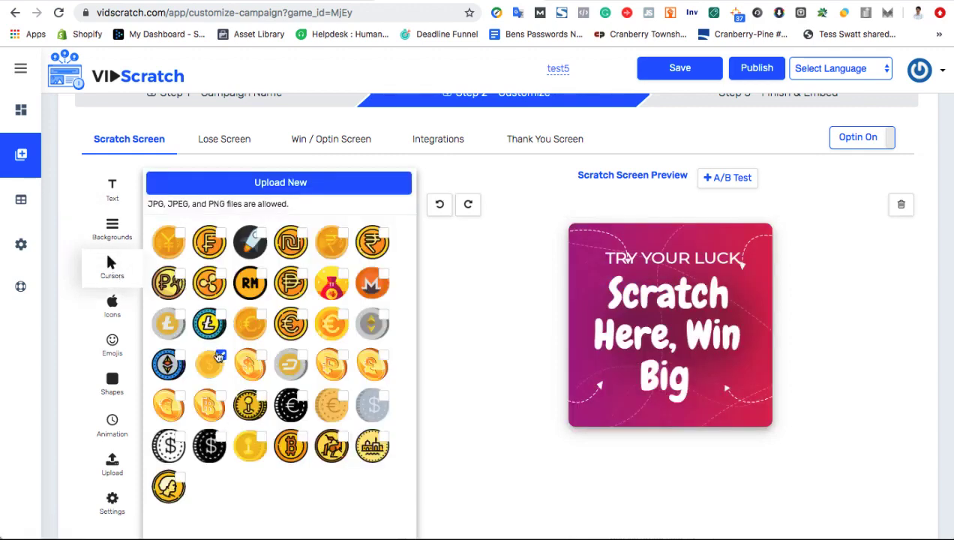
left_click(254, 321)
left_click(222, 361)
left_click(113, 307)
- Add the hushed-face emoji, shrink it into the top-left corner, and nudge TRY YOUR LUCK beside it
left_click(112, 343)
scroll(225, 368, "down", 10)
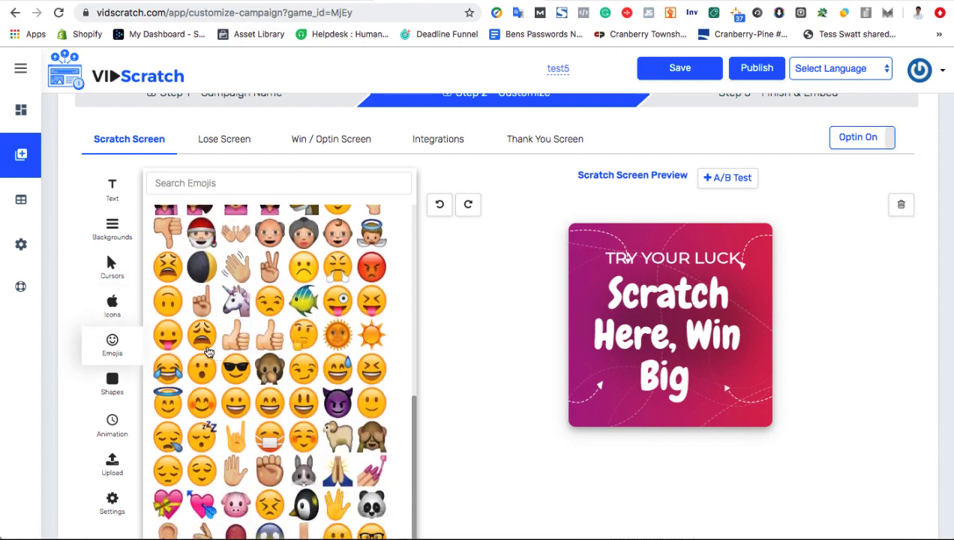
left_click(203, 370)
left_click(596, 255)
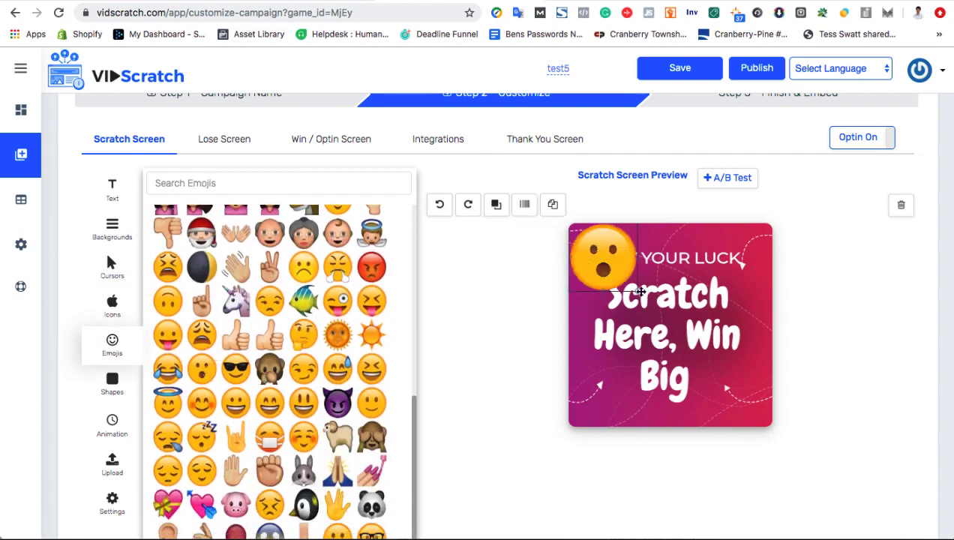
left_click_drag(636, 291, 600, 253)
left_click(660, 255)
left_click_drag(660, 255, 593, 254)
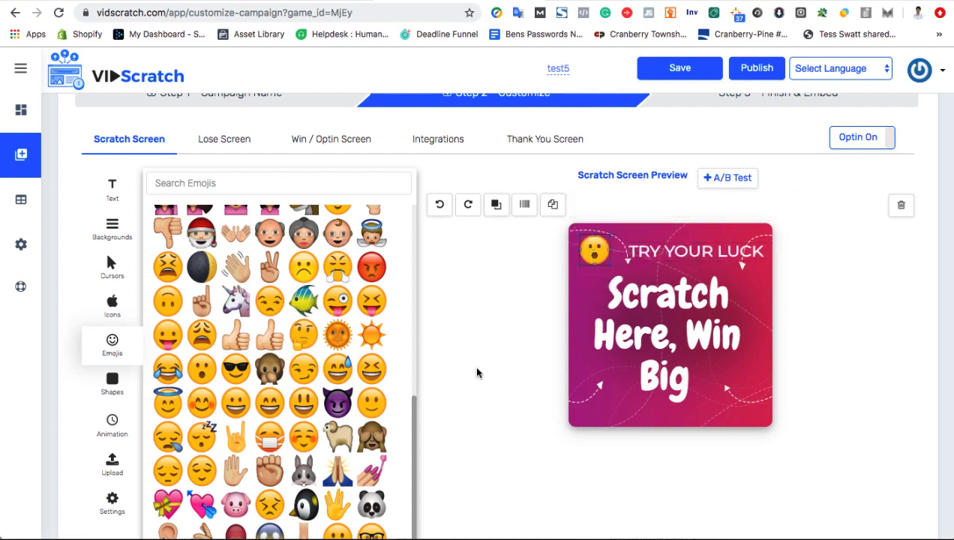
- Preview the shake animation, switch the style to bounce, then show the win settings
left_click(112, 424)
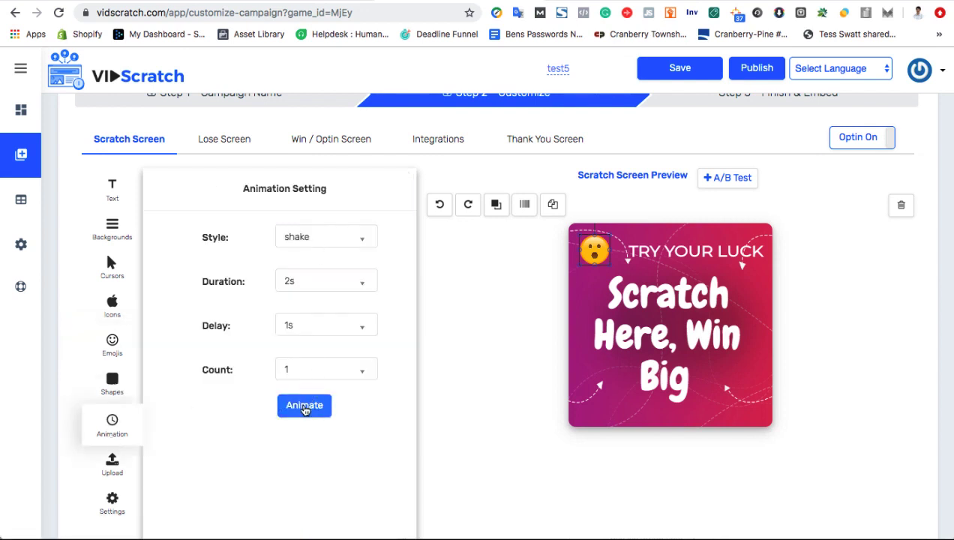
left_click(305, 408)
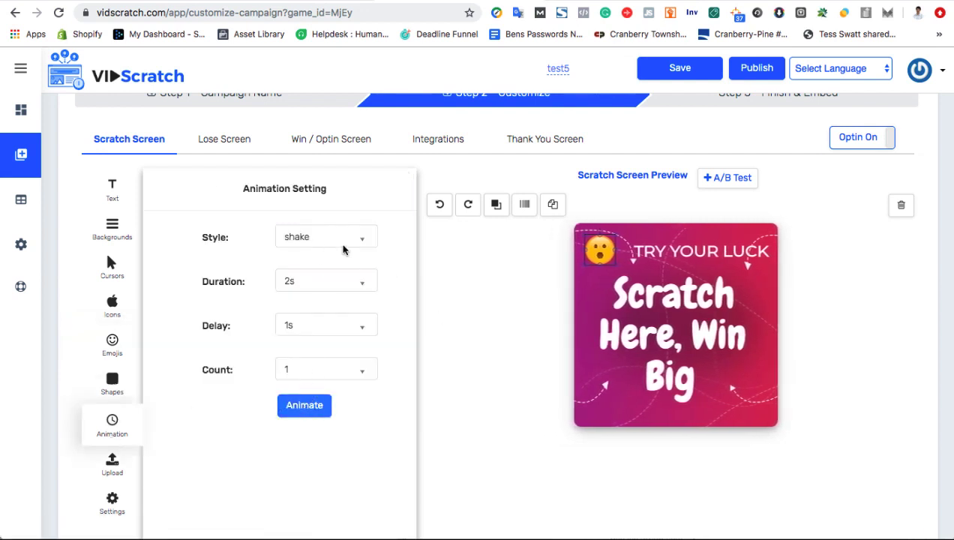
left_click(337, 244)
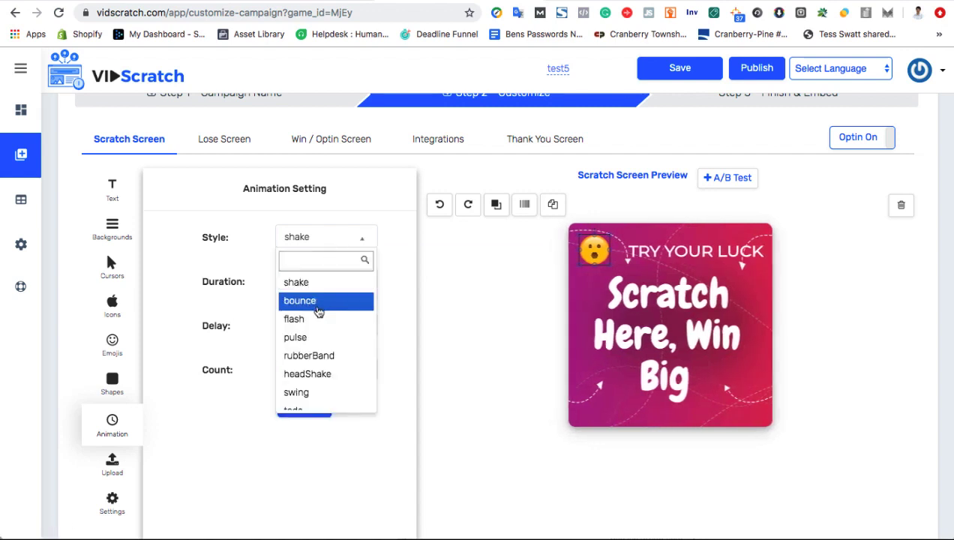
left_click(318, 301)
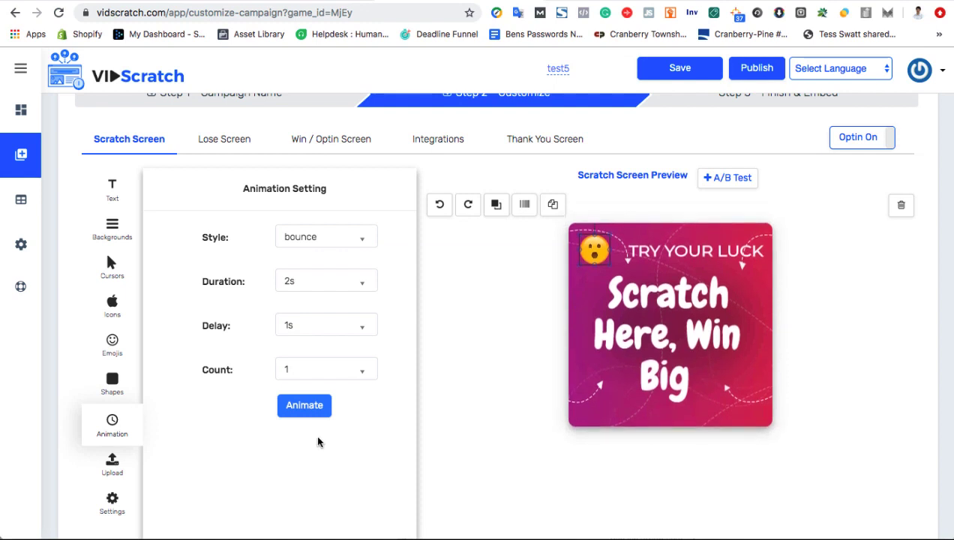
left_click(112, 502)
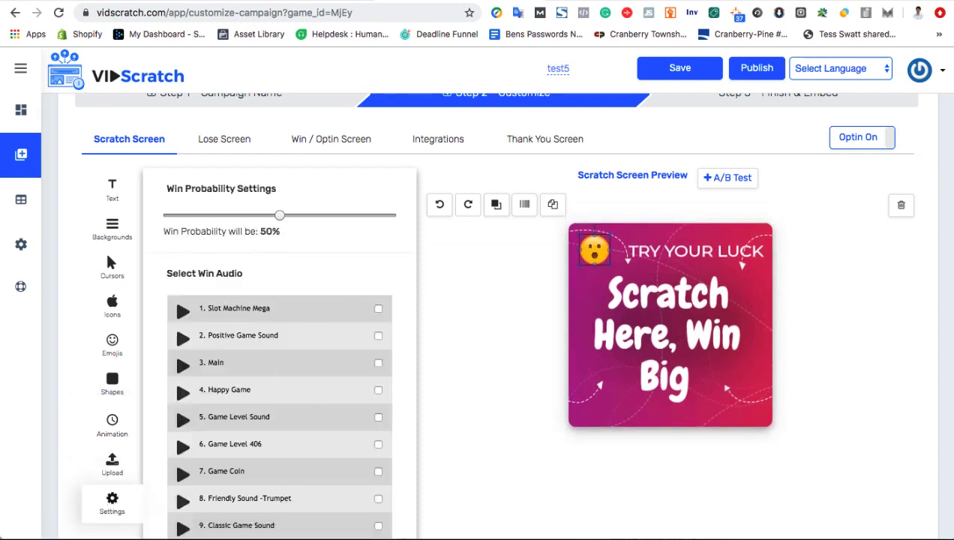
- Play the Slot Machine Mega win sound and drag the win probability slider to 82%
left_click(183, 312)
left_click_drag(279, 215, 348, 217)
scroll(539, 354, "up", 2)
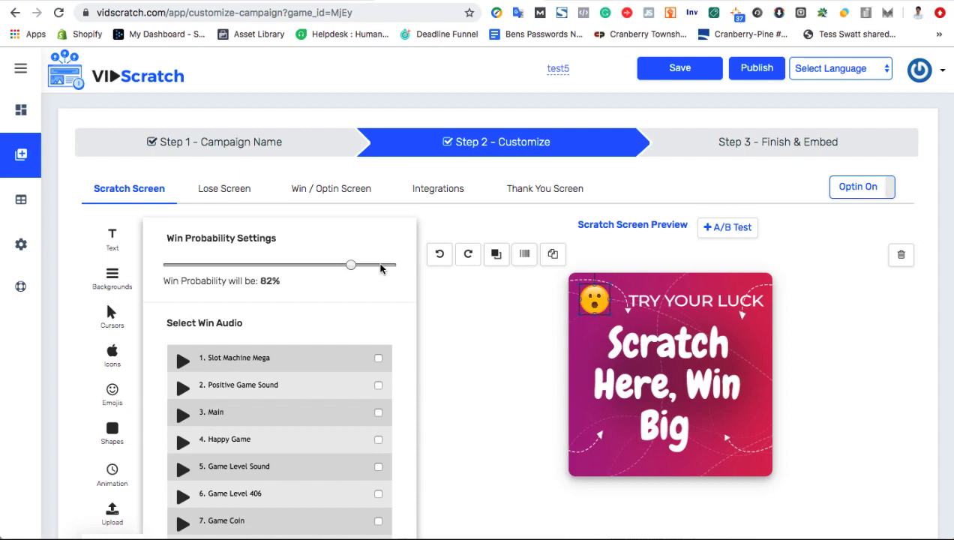
- Switch to the Lose Screen to view the green 'Oops! You lost, Click here to try again' card
left_click(224, 195)
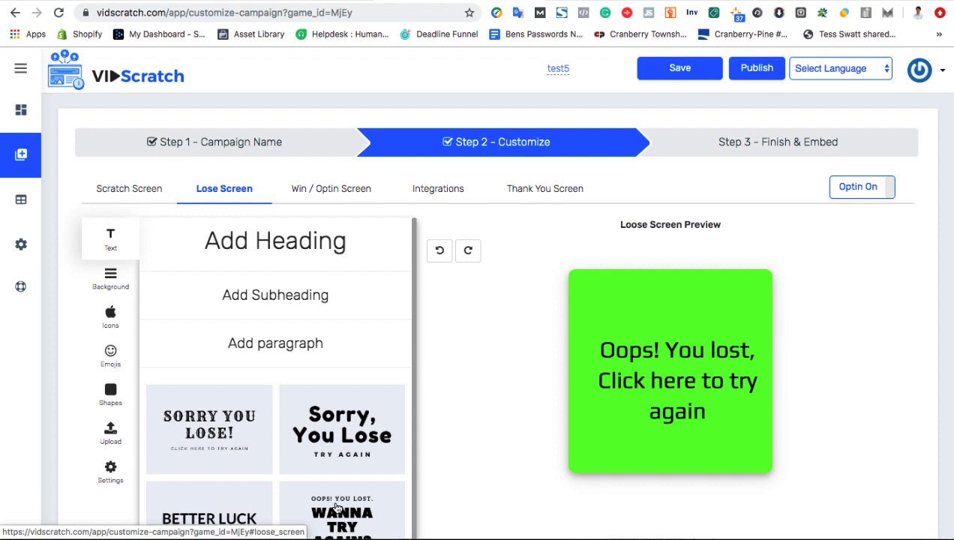
- On the Win / Optin Screen, paste a YouTube link into the Video field and leave autoplay off
left_click(327, 194)
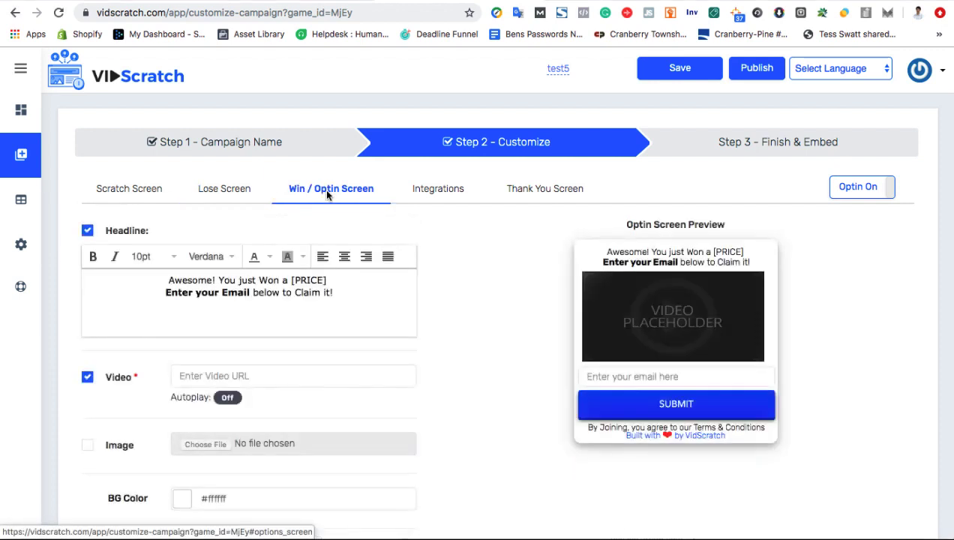
scroll(285, 271, "down", 1)
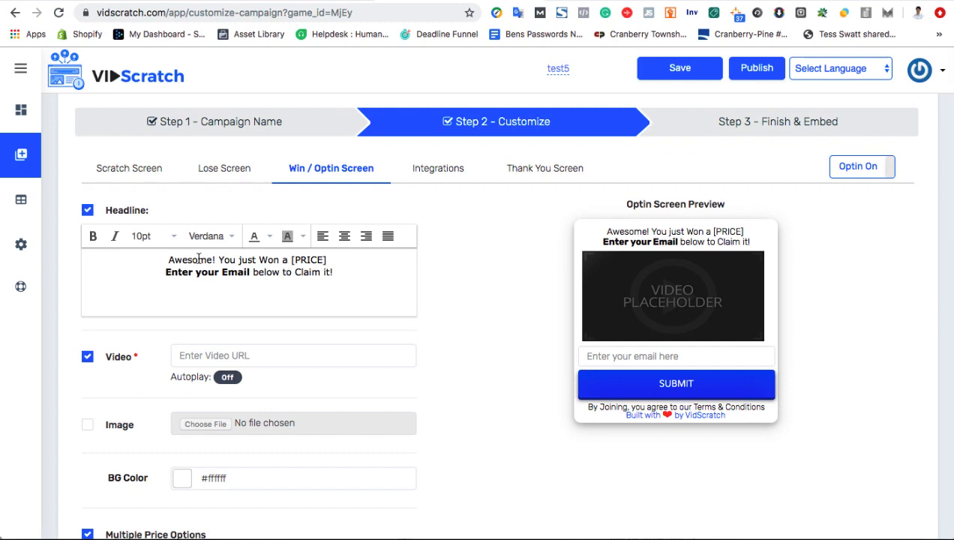
left_click_drag(218, 259, 332, 271)
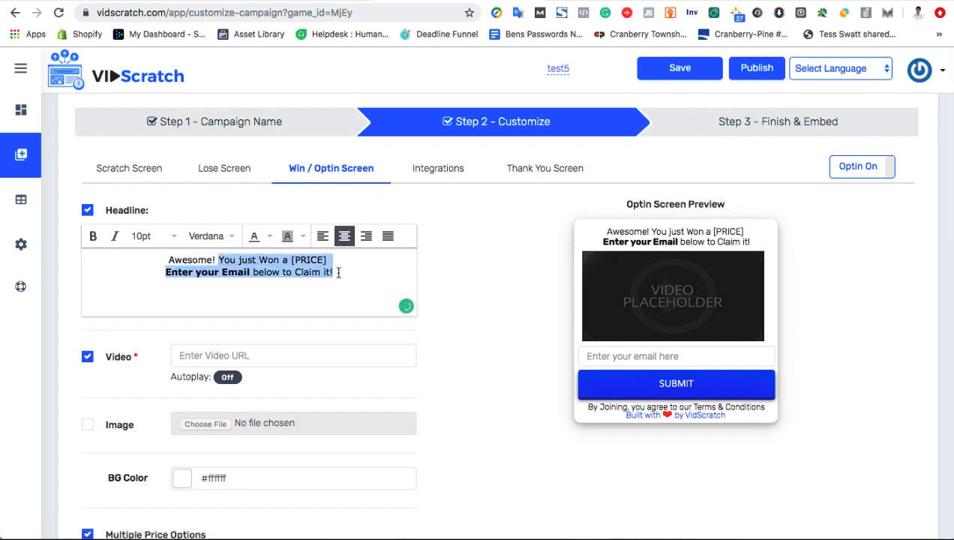
left_click(335, 272)
left_click(199, 353)
type("https://www.youtube.com/watch?v=dSpOM1zSr30")
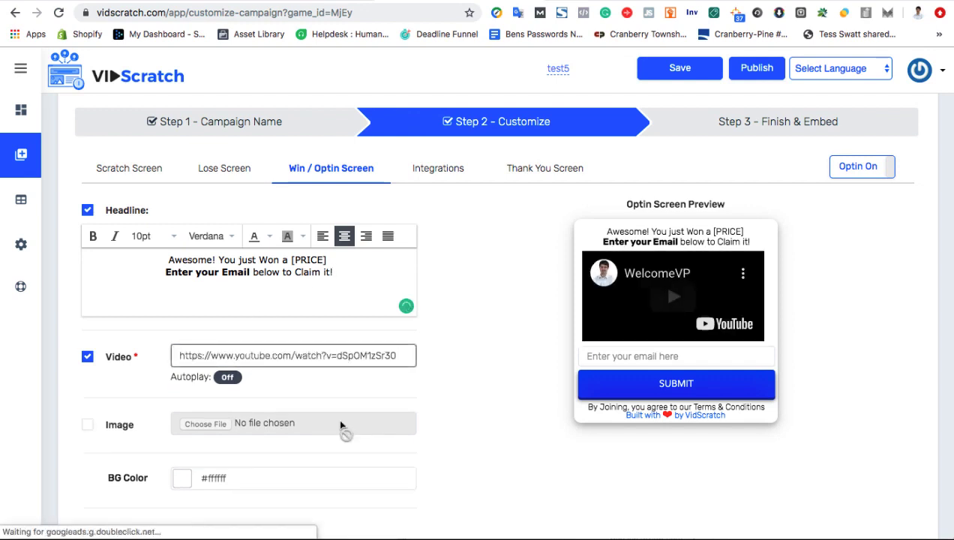
left_click(234, 379)
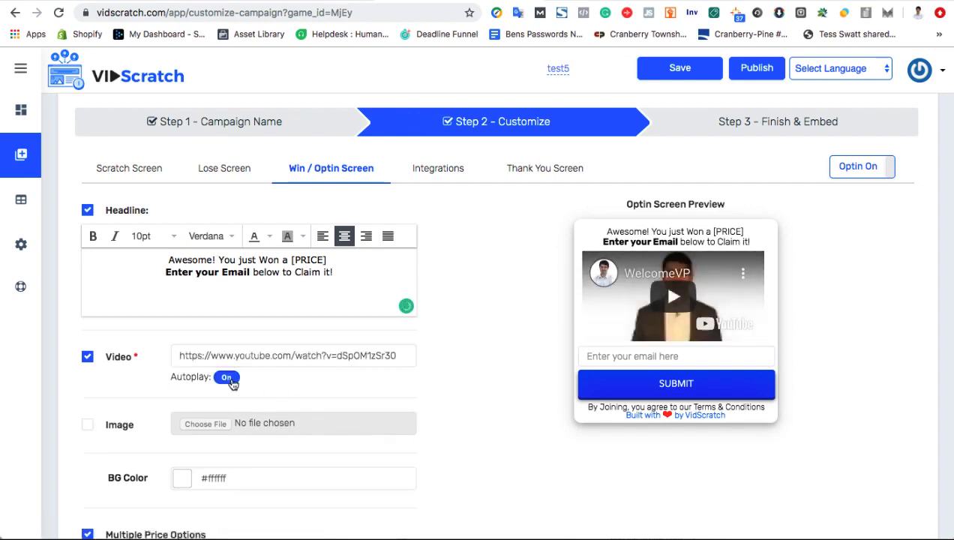
left_click(234, 379)
scroll(289, 397, "down", 3)
scroll(288, 395, "down", 1)
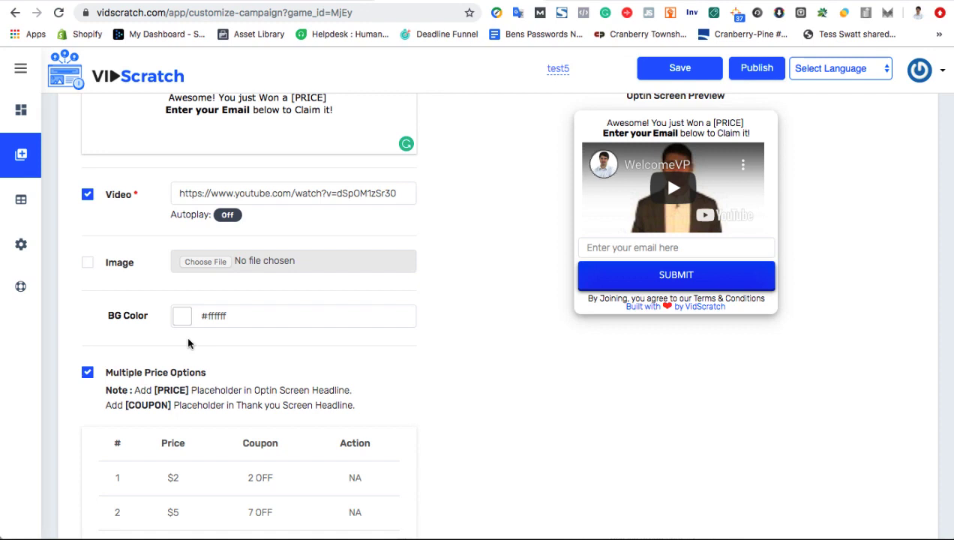
scroll(210, 352, "up", 1)
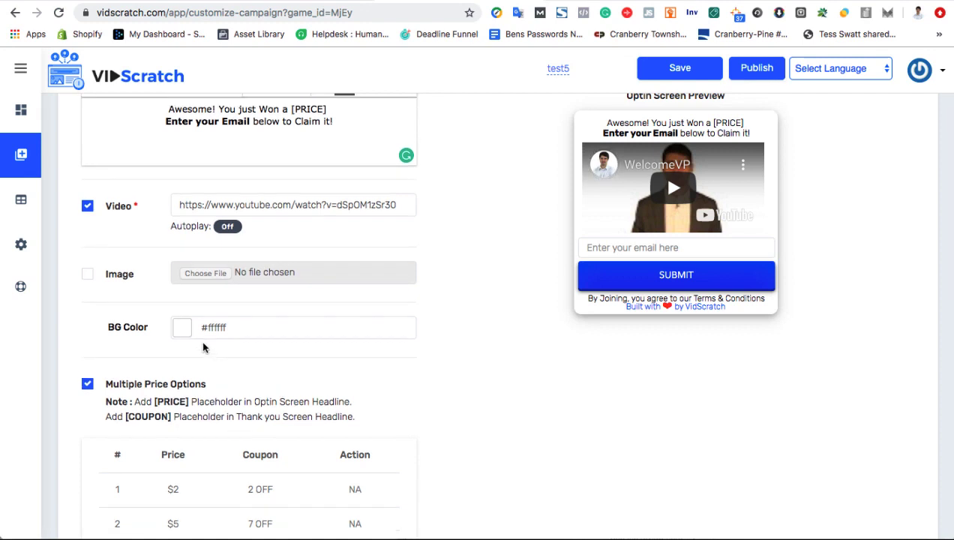
- Set the optin screen background colour to light cyan #bfeef5
left_click(182, 326)
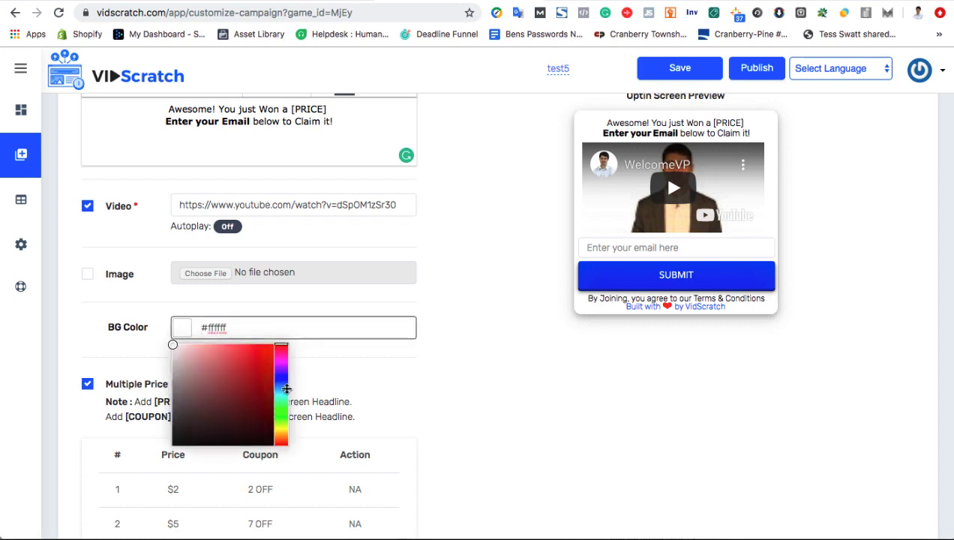
left_click(283, 393)
left_click_drag(220, 352, 193, 347)
left_click(409, 373)
- Change the $5 price row's coupon to 5 OFF
scroll(391, 371, "down", 3)
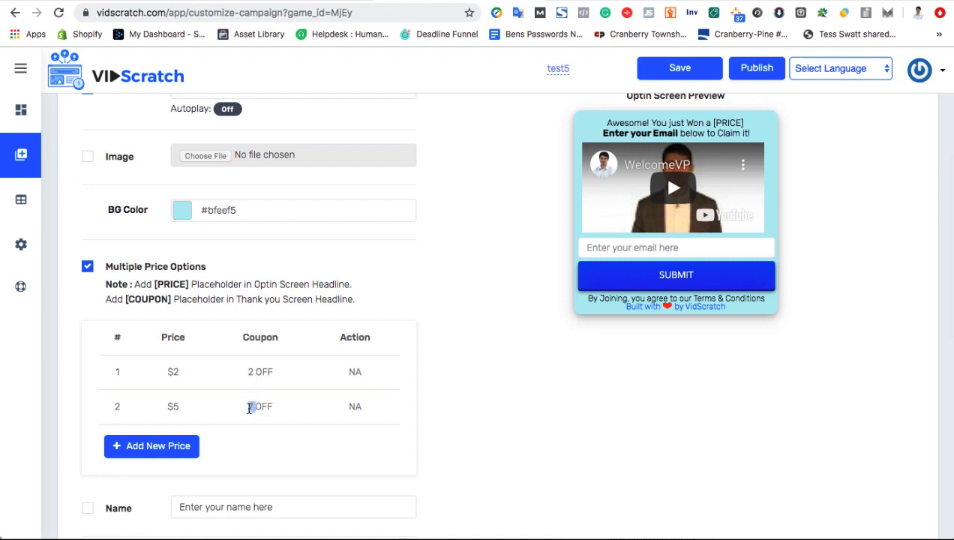
type("5")
left_click_drag(271, 405, 247, 417)
left_click(247, 431)
- Add a test third price row, delete it, then check row 1's $2 and 2 OFF values
left_click(149, 448)
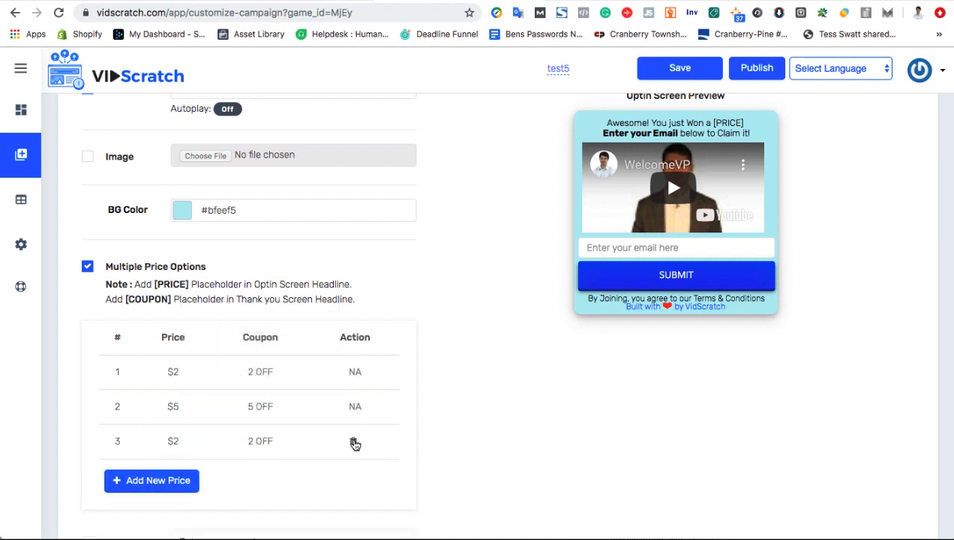
left_click(354, 443)
left_click_drag(164, 375, 216, 383)
left_click(274, 373)
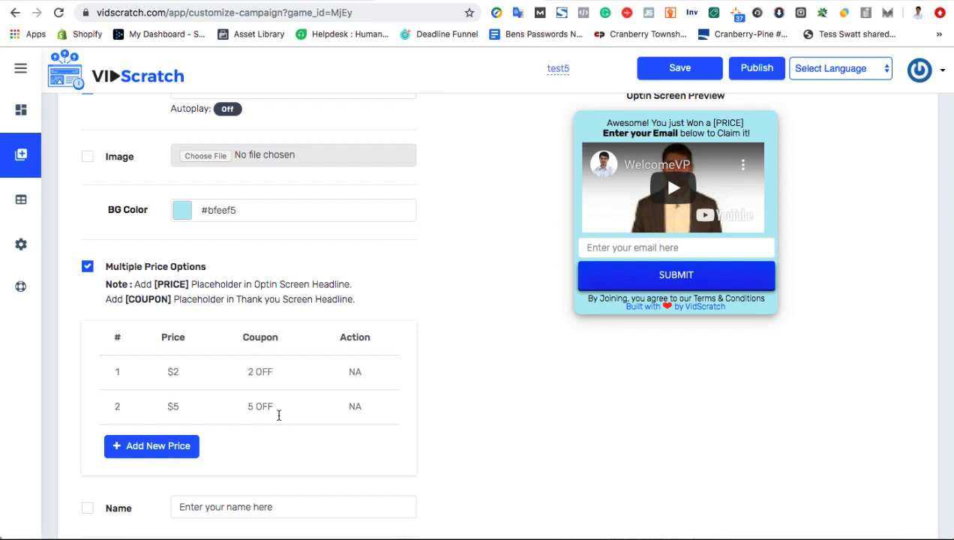
- Browse the Button Theme style gallery and close it without choosing a style
scroll(279, 414, "down", 1)
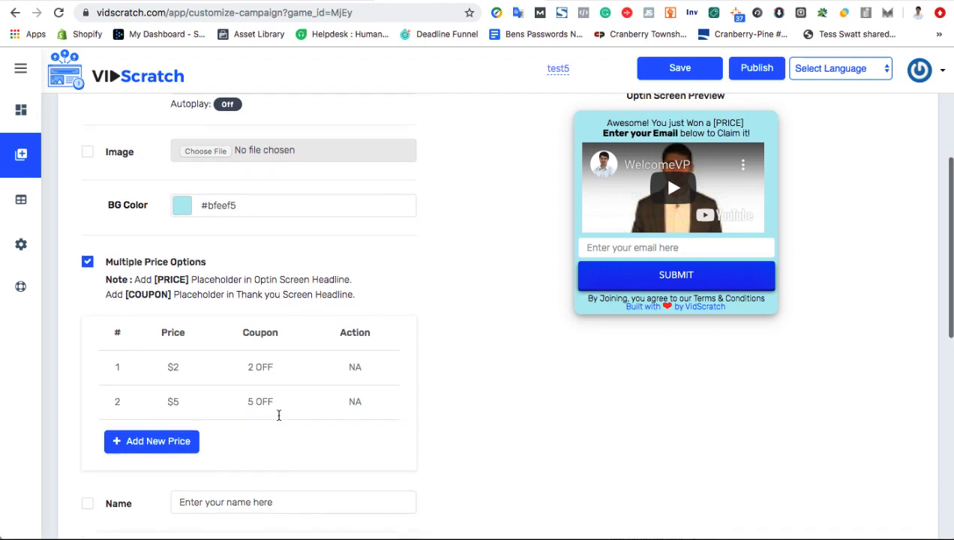
scroll(278, 415, "down", 1)
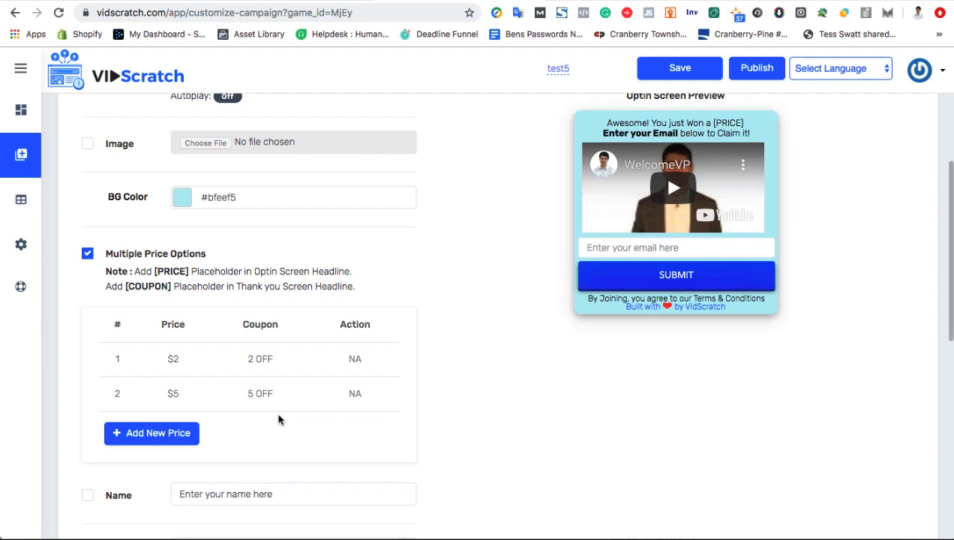
scroll(278, 415, "down", 3)
scroll(278, 416, "down", 6)
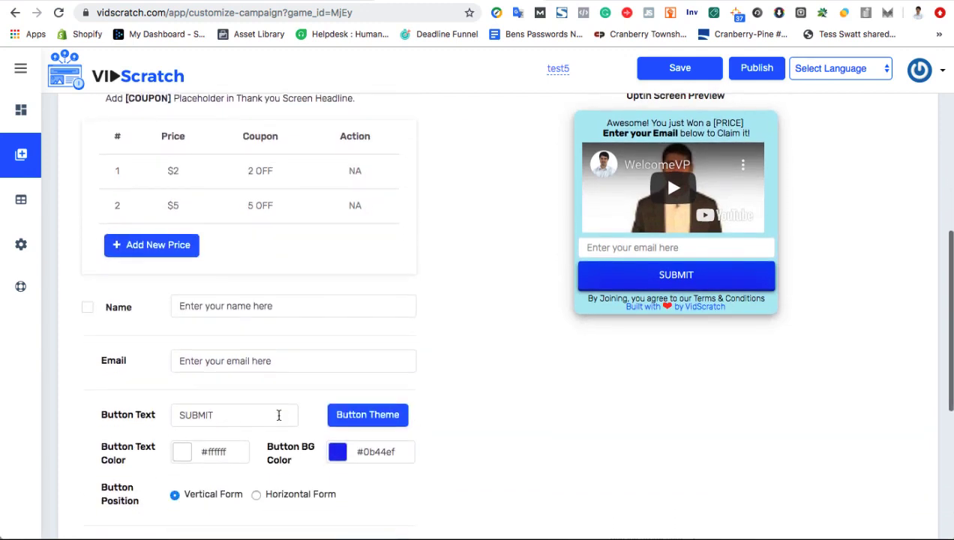
scroll(278, 419, "down", 2)
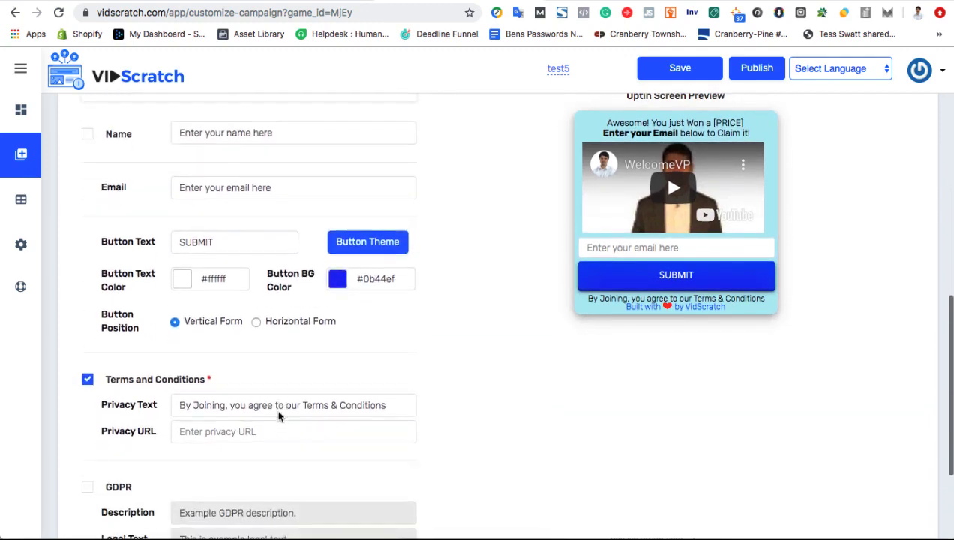
left_click(358, 250)
scroll(438, 313, "down", 4)
scroll(438, 312, "up", 4)
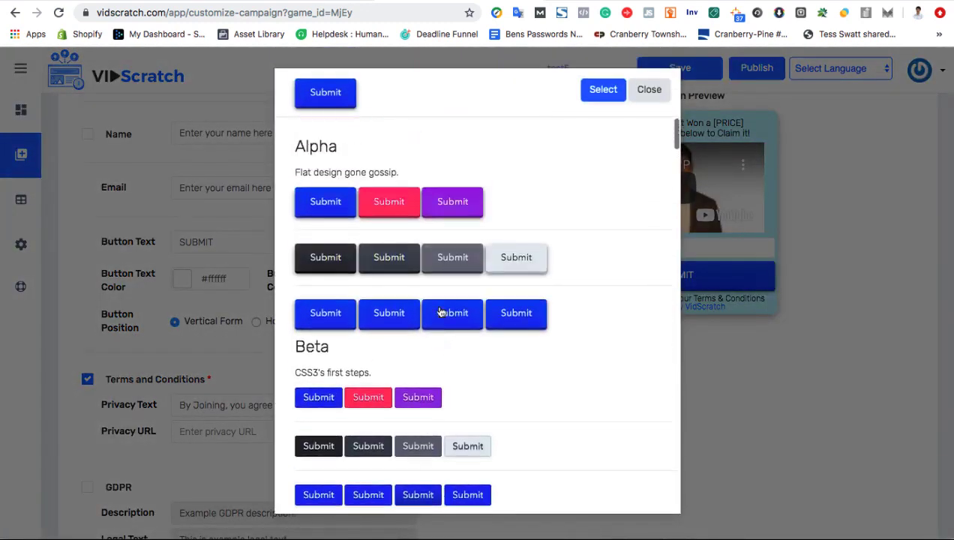
left_click(644, 96)
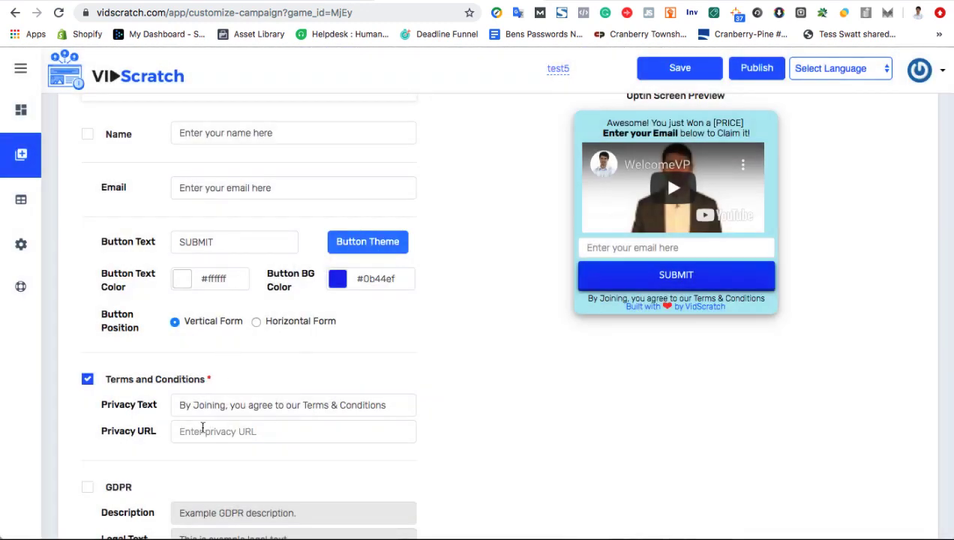
left_click(203, 428)
type("https://google.com")
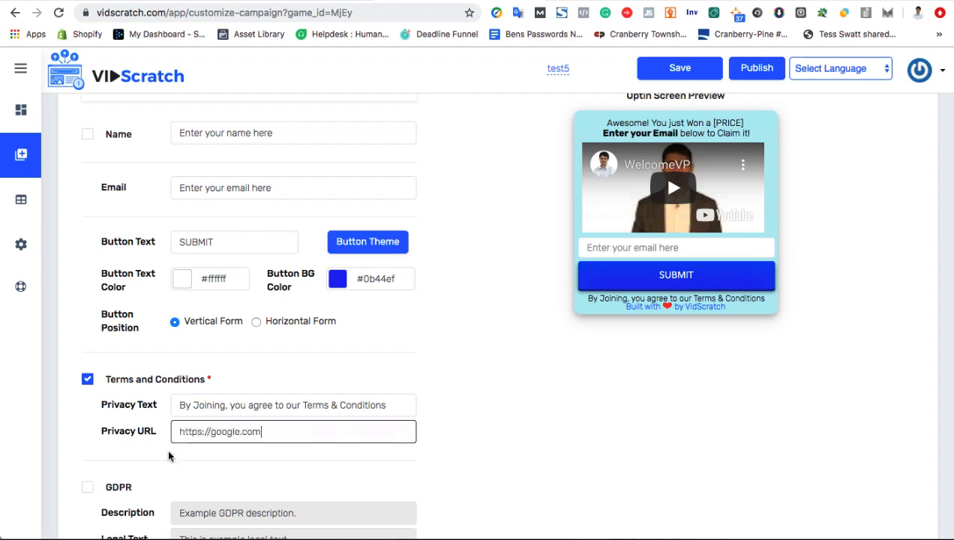
left_click(157, 468)
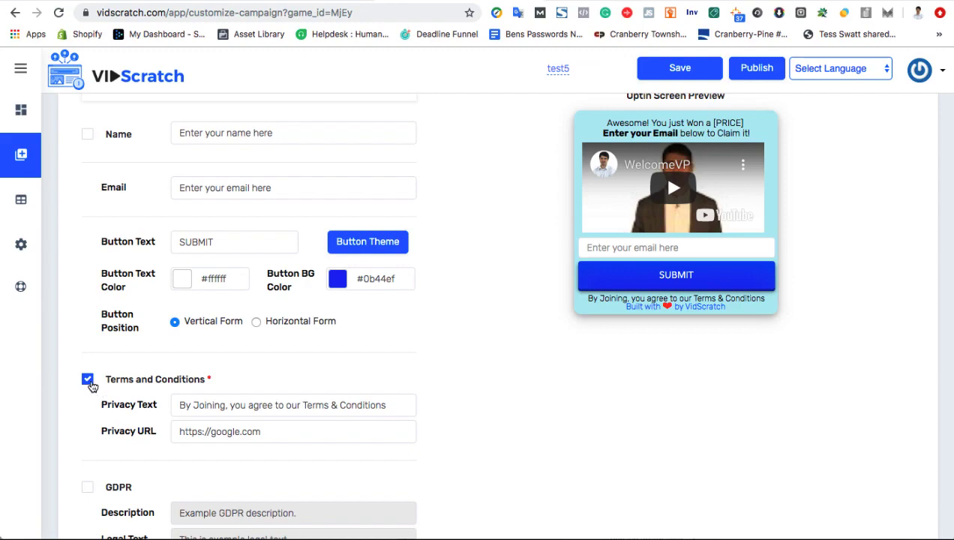
left_click(88, 379)
scroll(160, 447, "down", 5)
- Uncheck VidScratch Branding on the opt-in screen
scroll(160, 445, "up", 10)
scroll(143, 440, "down", 10)
left_click(88, 410)
- In Integrations, select Active Campaign and choose a mailing list for new subscribers
scroll(251, 339, "up", 15)
left_click(453, 189)
left_click(201, 255)
left_click(196, 257)
left_click(388, 247)
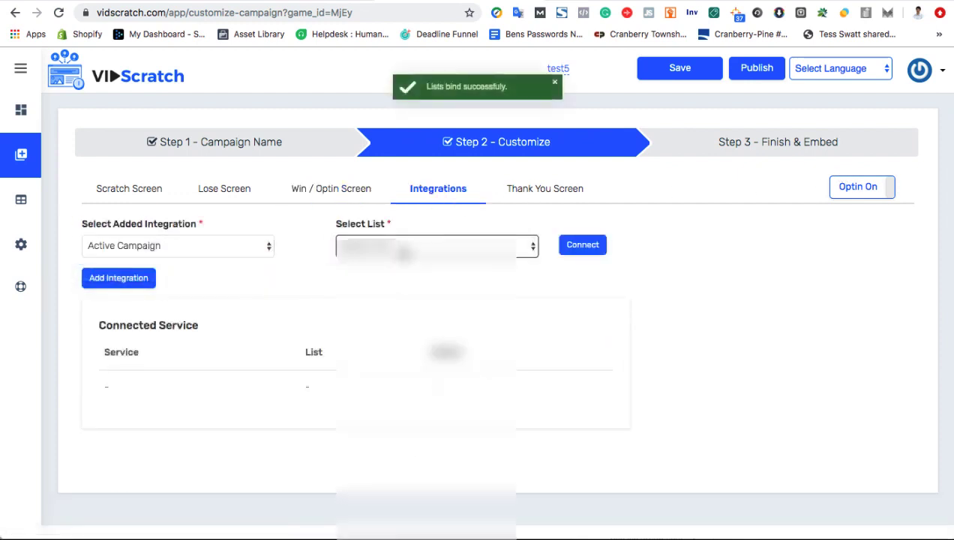
left_click(405, 247)
left_click(352, 282)
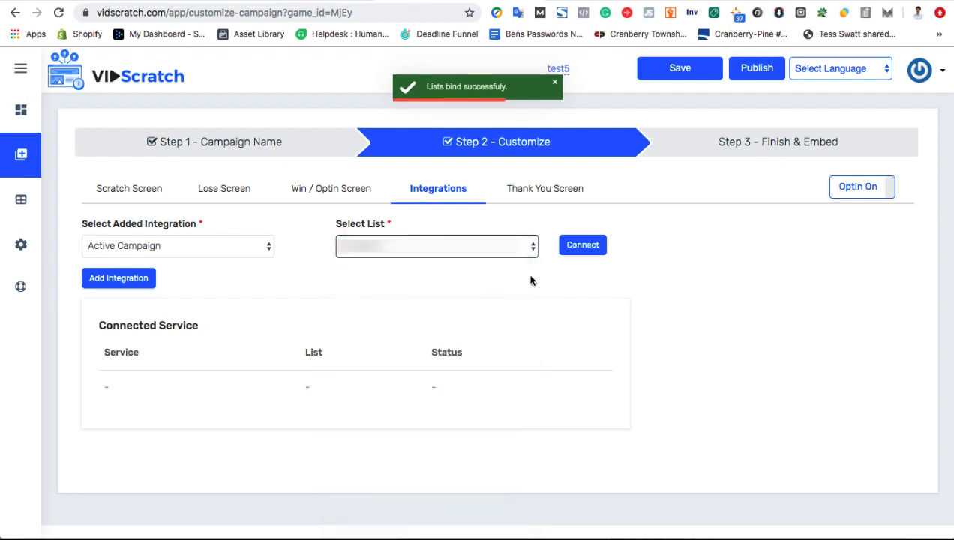
- On the Thank You Screen, paste the WelcomeVP YouTube link into the Video field
left_click(558, 195)
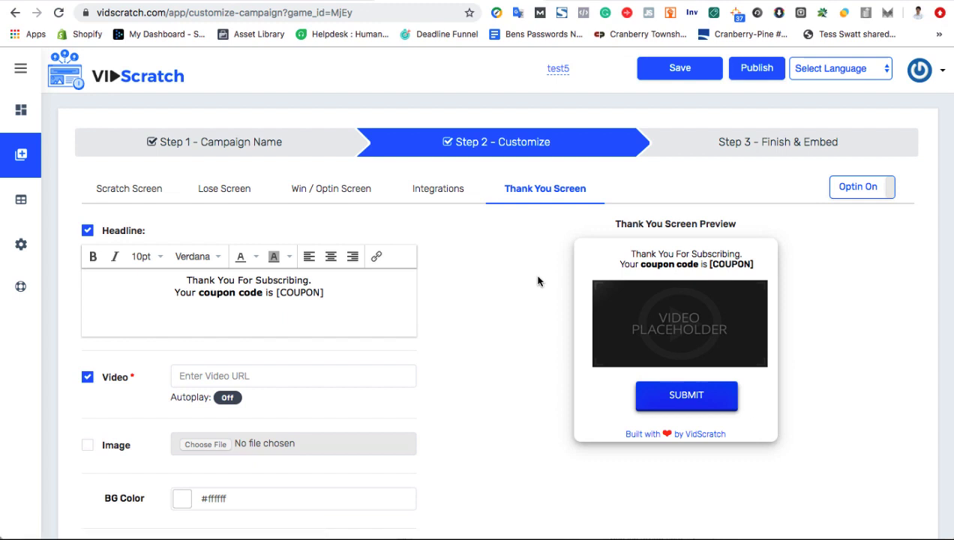
scroll(488, 322, "down", 2)
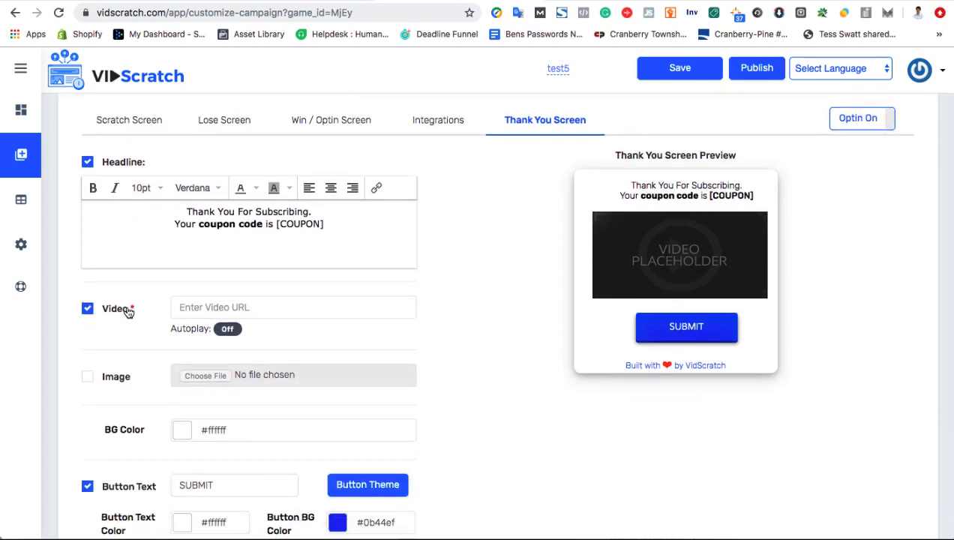
left_click(236, 307)
type("https://www.youtube.com/watch?v=dSpOM1zSr30")
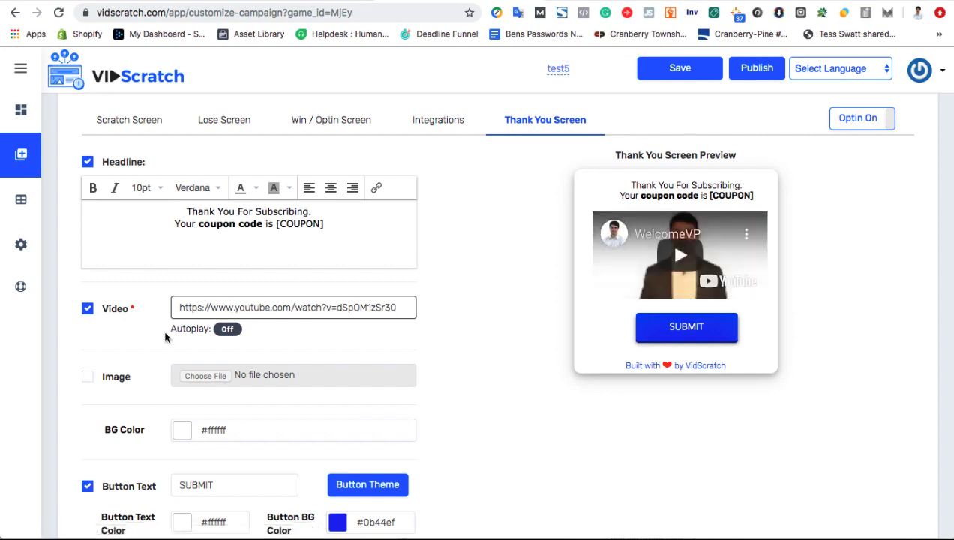
scroll(140, 330, "up", 2)
scroll(140, 330, "down", 2)
scroll(141, 330, "down", 4)
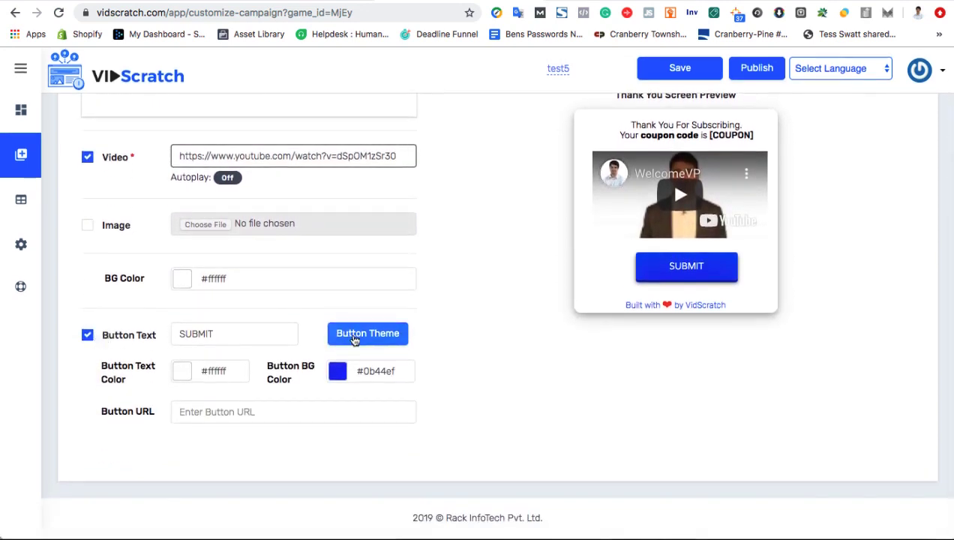
left_click(230, 335)
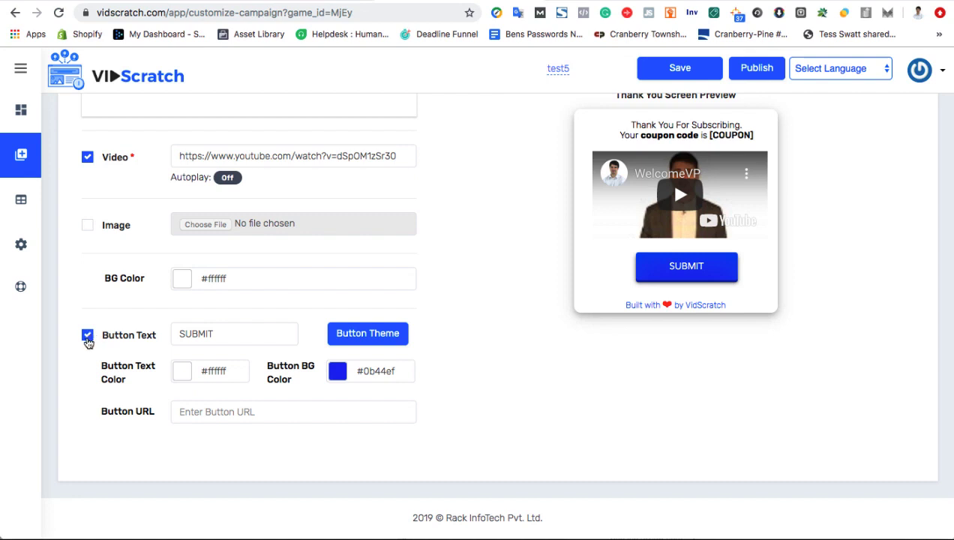
left_click(183, 410)
type("https://google.com")
scroll(481, 379, "up", 3)
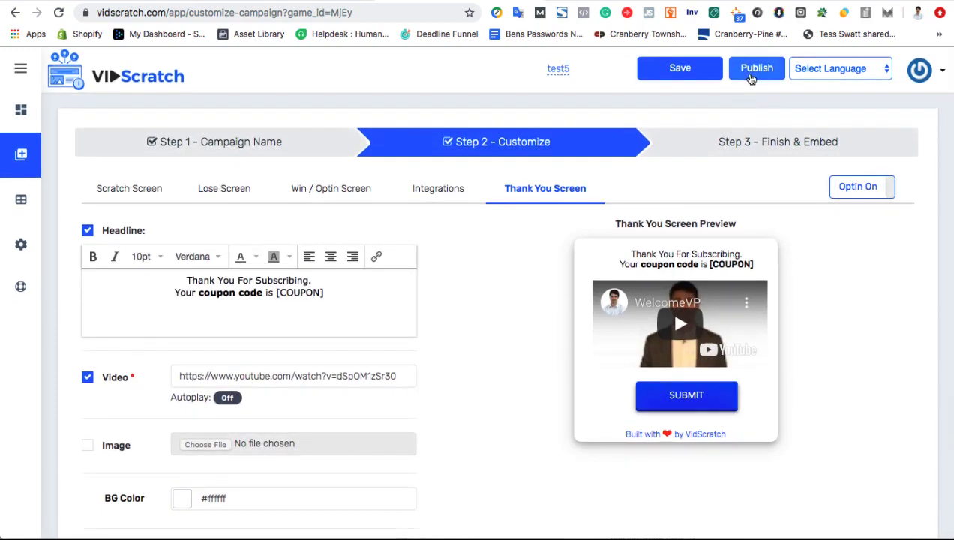
- Publish the campaign and copy its inline embed code
left_click(752, 77)
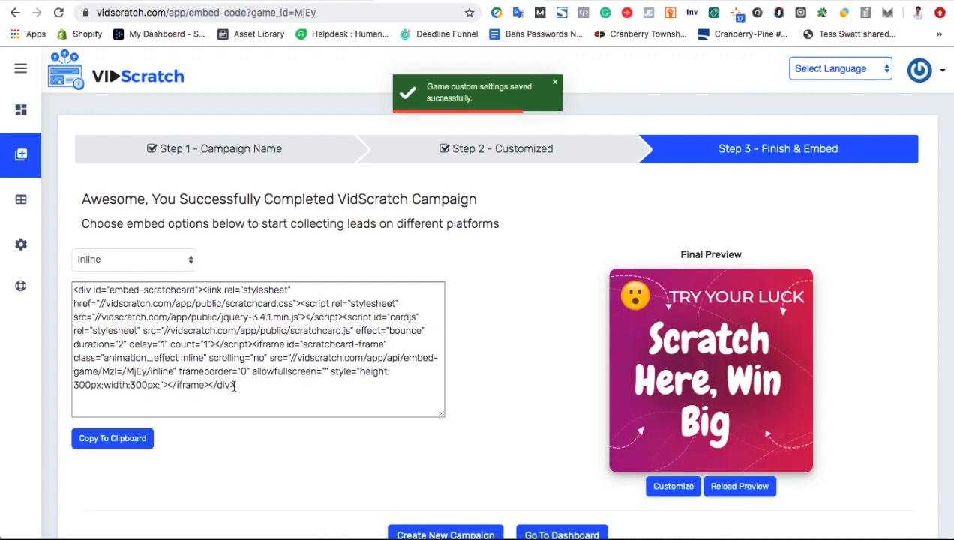
left_click_drag(235, 385, 68, 293)
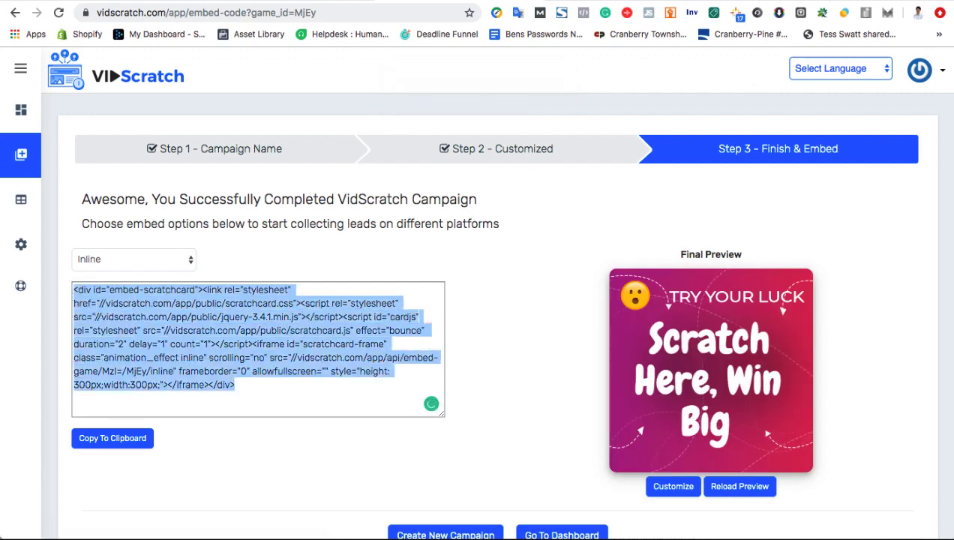
key("ctrl+Tab")
- Paste the embed code into the TestCampaign post's Text editor and update the post
left_click(170, 339)
type("<div id=\"embed-scratchcard\"><link rel=\"stylesheet\" href=\"//vidscratch.com/app/public/scratchcard.css\"><script rel=\"stylesheet\" src=\"//vidscratch.com/app/public/jquery-3.4.1.min.js\"></script><script id=\"cardjs\" rel=\"stylesheet\" src=\"//vidscratch.com/app/public/scratchcard.js\" effect=\"bounce\"  duration=\"2\" delay=\"1\" count=\"1\"></script><iframe id=\"scratchcard-frame\" class=\"animation_effect inline\" scrolling=\"no\" src=\"//vidscratch.com/app/api/embed-game/MzI=/MjEy/inline\" frameborder=\"0\" allowfullscreen=\"\" style=\"height:300px;width:300px;\"></iframe></div>")
left_click(907, 458)
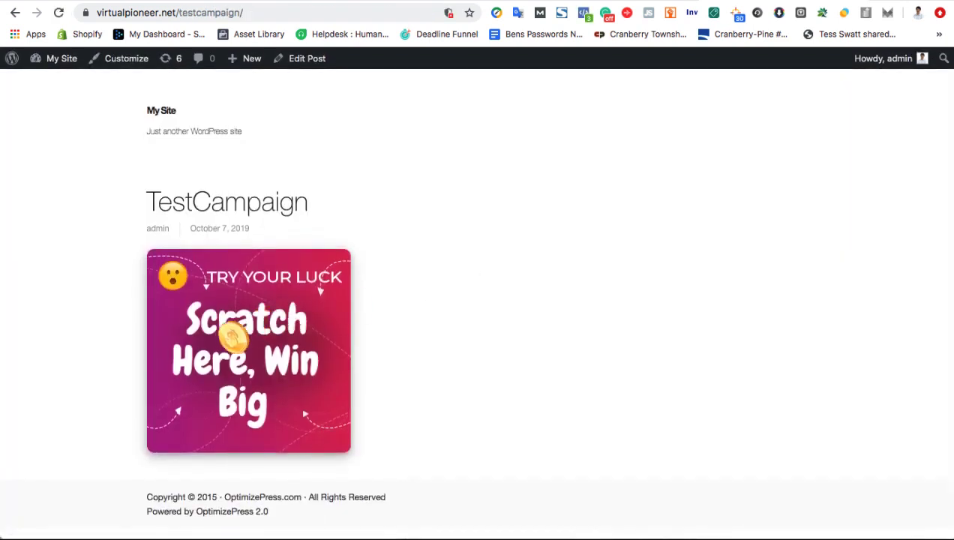
- Scratch the card to reveal the $5 win and type 'your email here.' in the email field
mouse_move(230, 335)
left_mouse_down()
mouse_move(225, 303)
mouse_move(201, 278)
mouse_move(156, 265)
mouse_move(290, 278)
mouse_move(284, 257)
mouse_move(287, 369)
left_mouse_up()
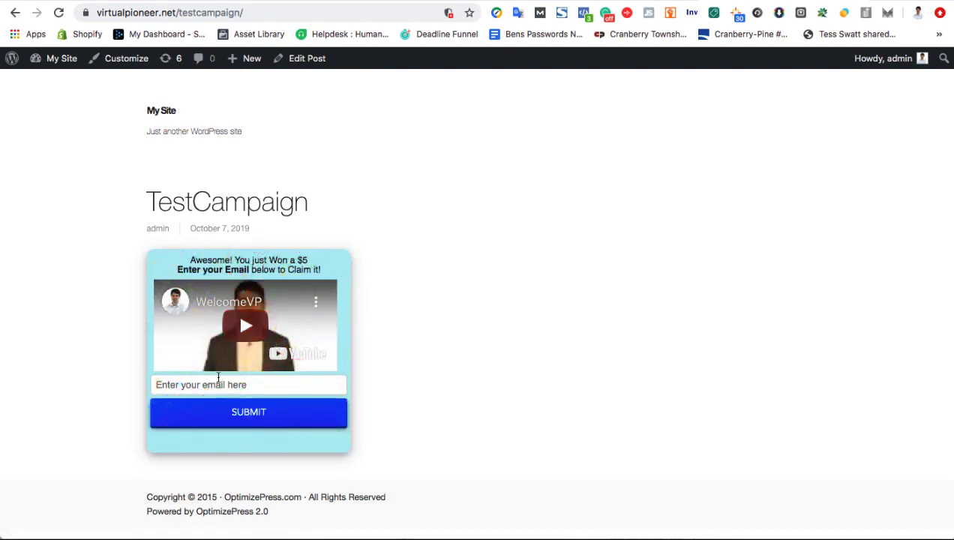
left_click(211, 384)
type("your email here.")
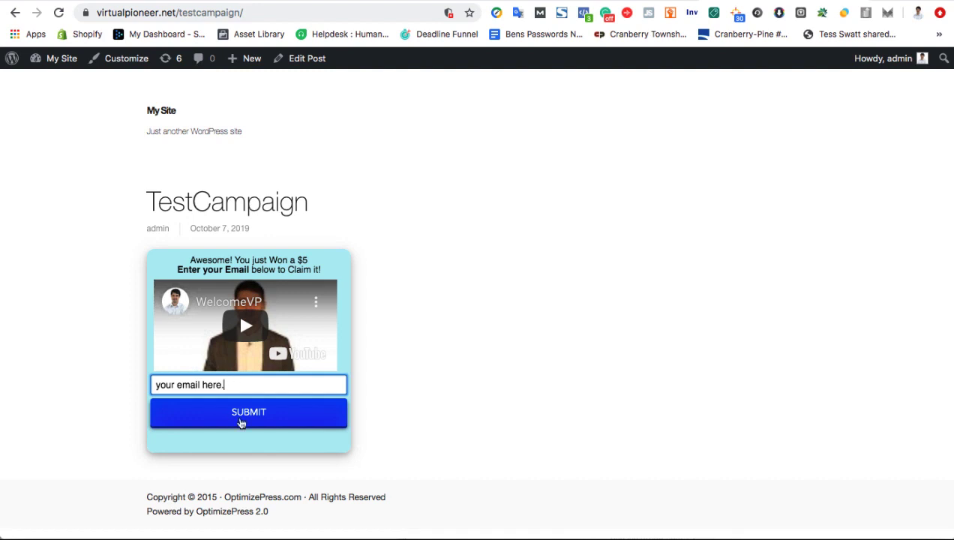